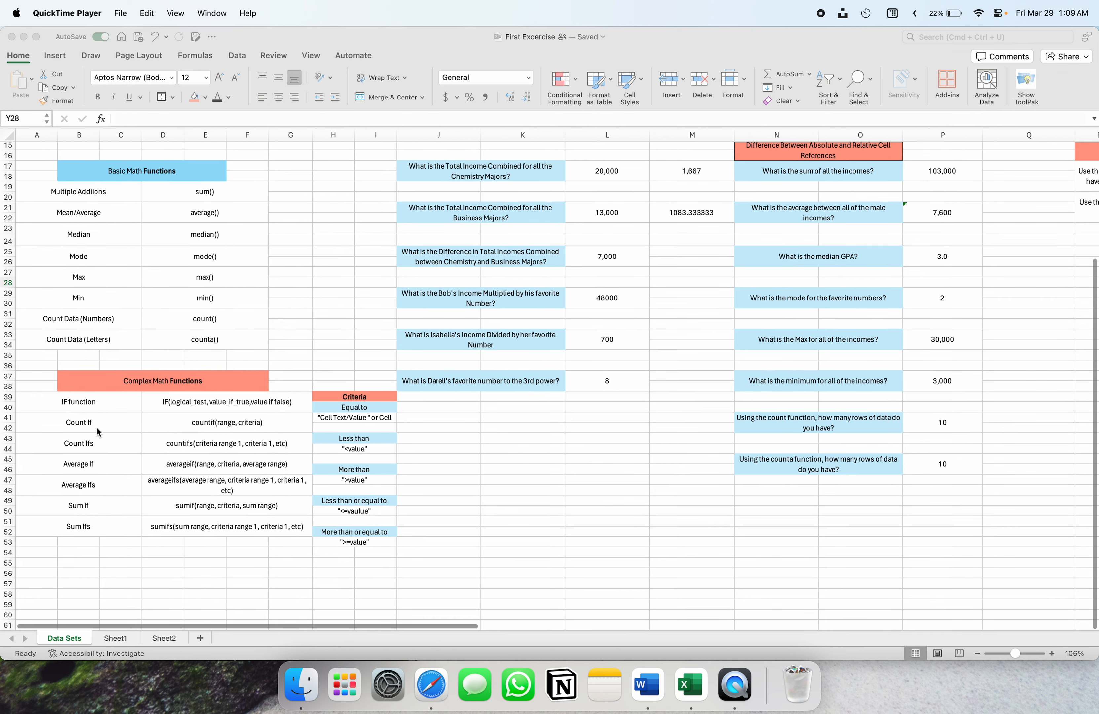
Examine the Count If and Count Ifs syntax entries in the Complex Math Functions table.
left_click(109, 420)
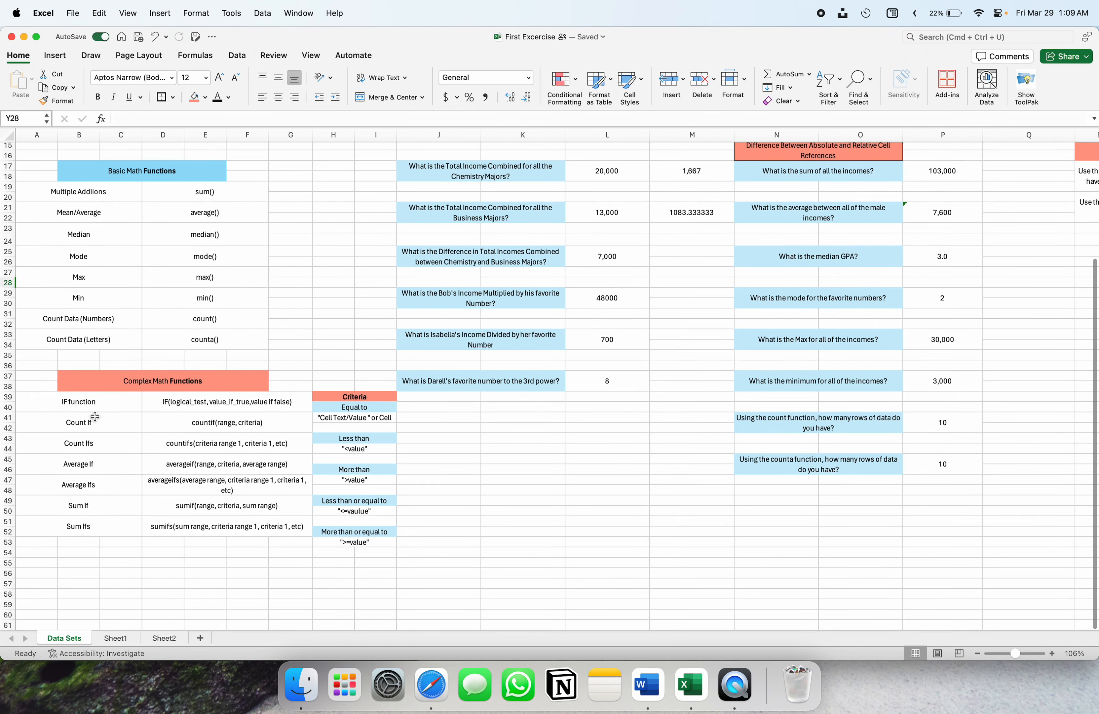
left_click_drag(108, 427, 281, 442)
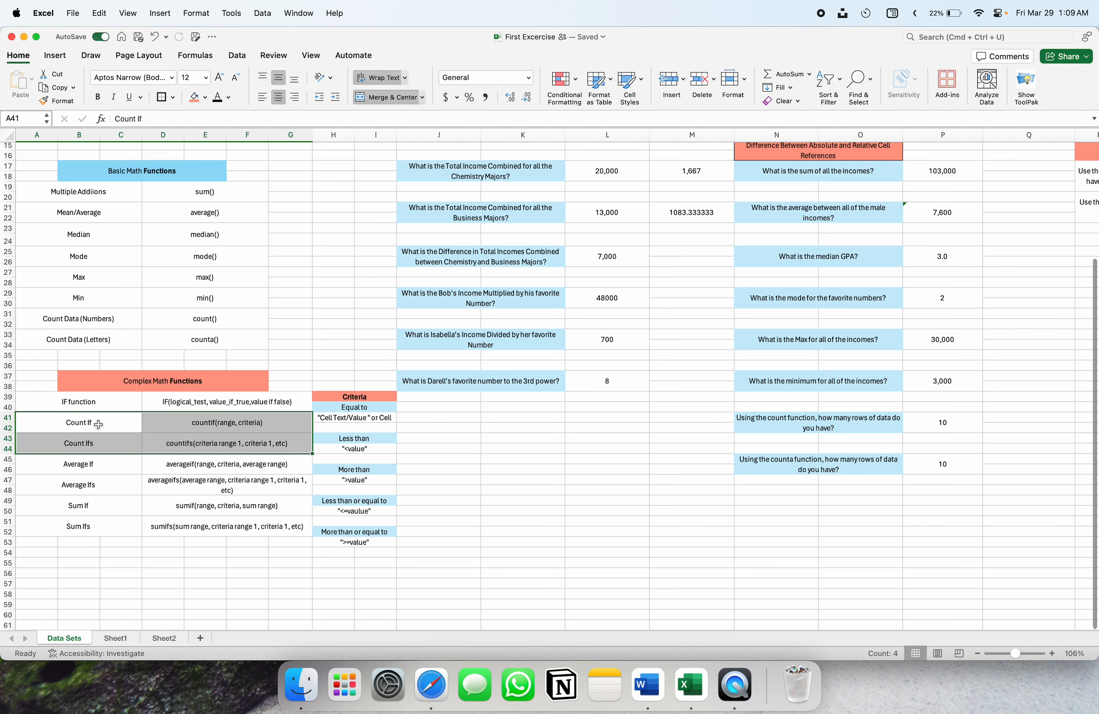
left_click(282, 420)
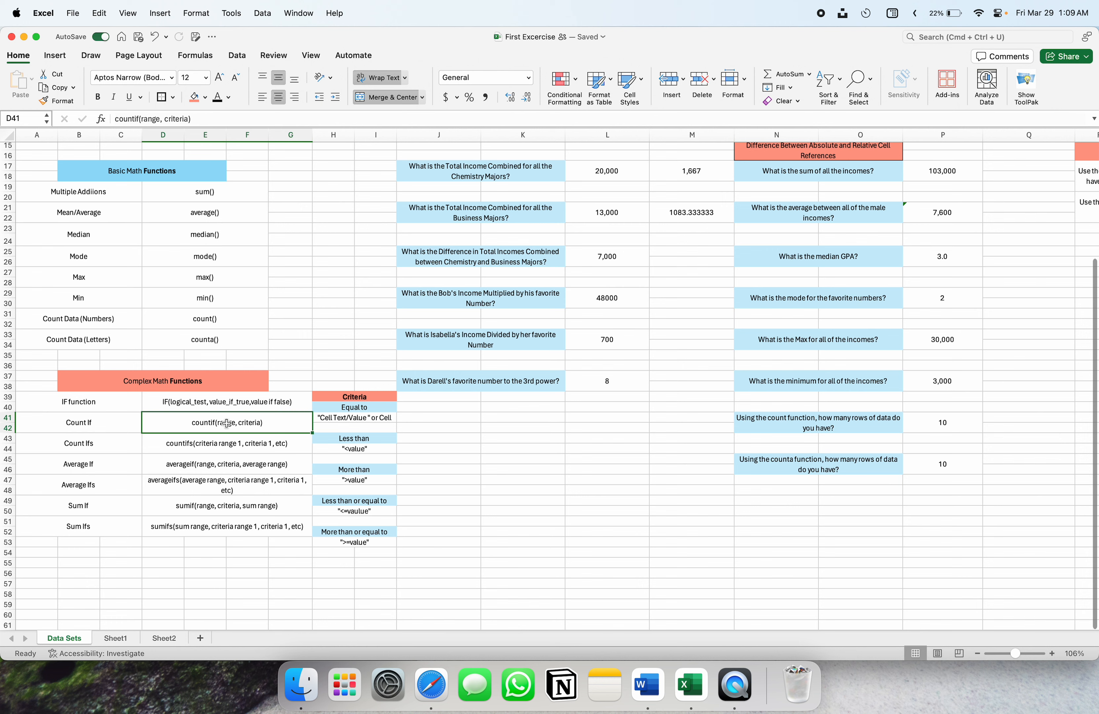
left_click(199, 448)
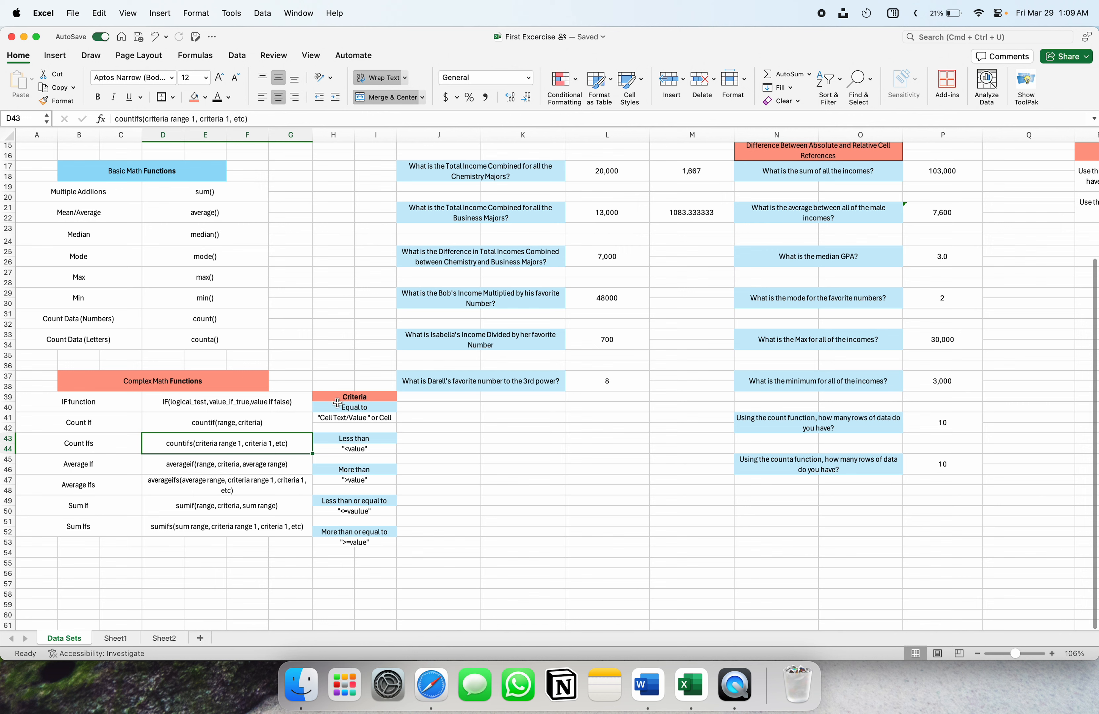
Review the Criteria table's notation for equal to, less than, more than, and the two "or equal to" comparisons.
left_click_drag(335, 405, 331, 540)
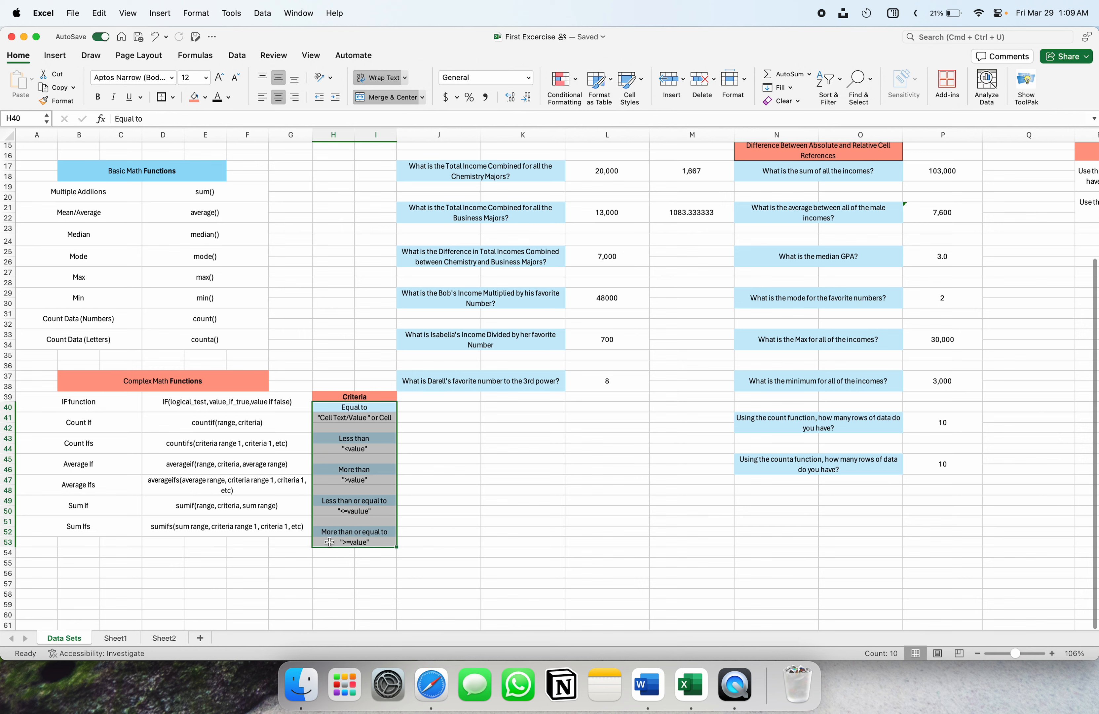
left_click(379, 541)
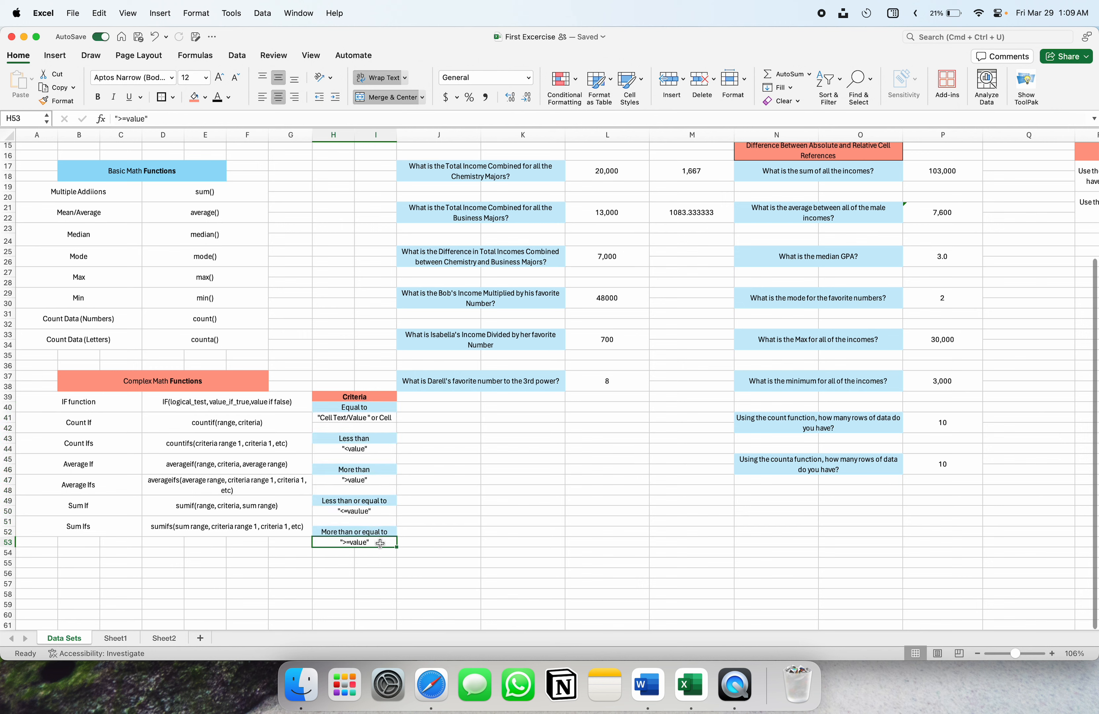
mouse_move(379, 542)
left_mouse_down()
mouse_move(373, 410)
mouse_move(367, 546)
left_mouse_up()
left_click(433, 533)
scroll(433, 533, "right", 5)
scroll(431, 528, "up", 2)
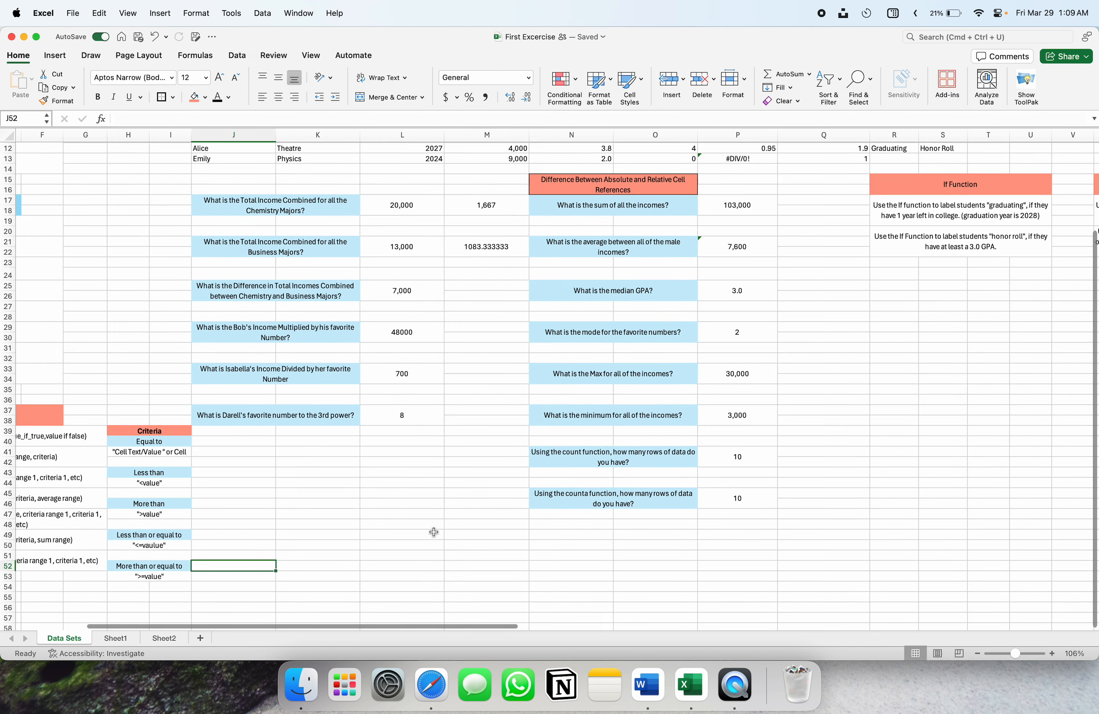
left_click(145, 443)
left_click(147, 482)
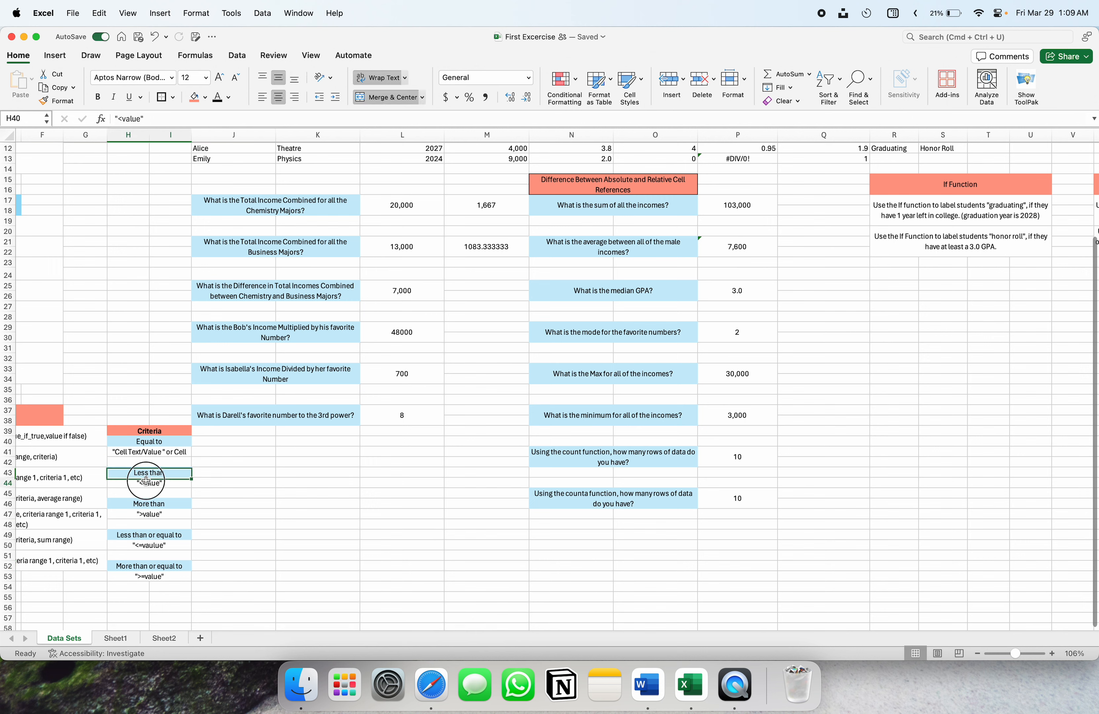
left_click(148, 508)
left_click(147, 535)
left_click(154, 566)
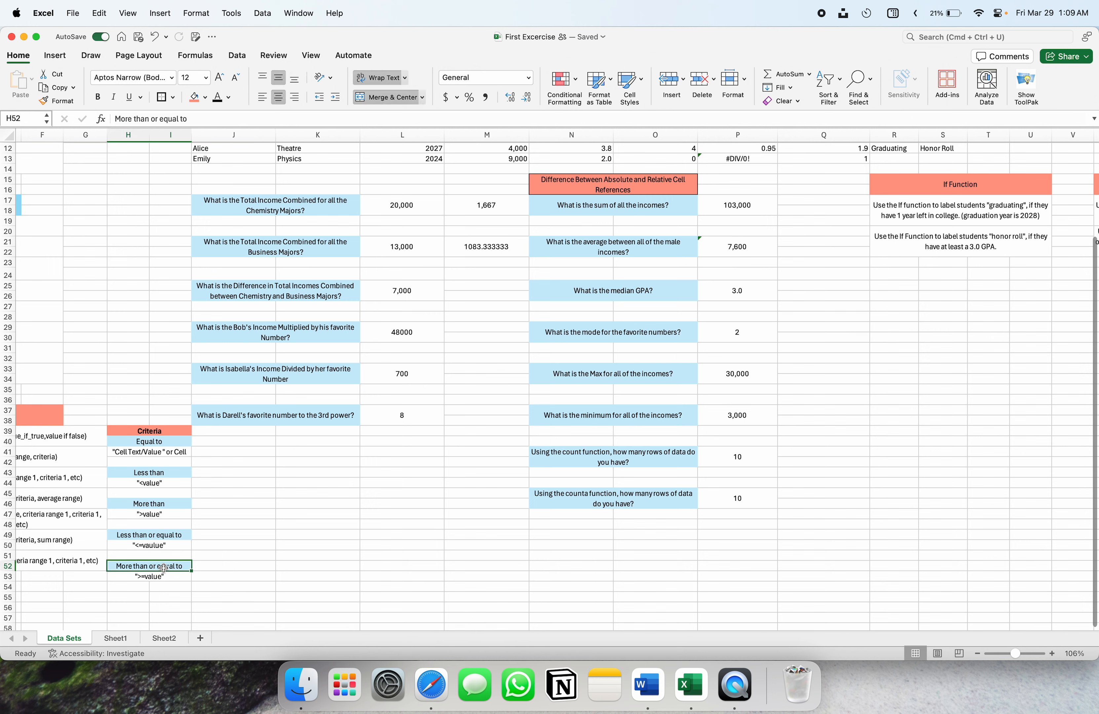
left_click(169, 540)
left_click(156, 514)
left_click(169, 487)
left_click(272, 484)
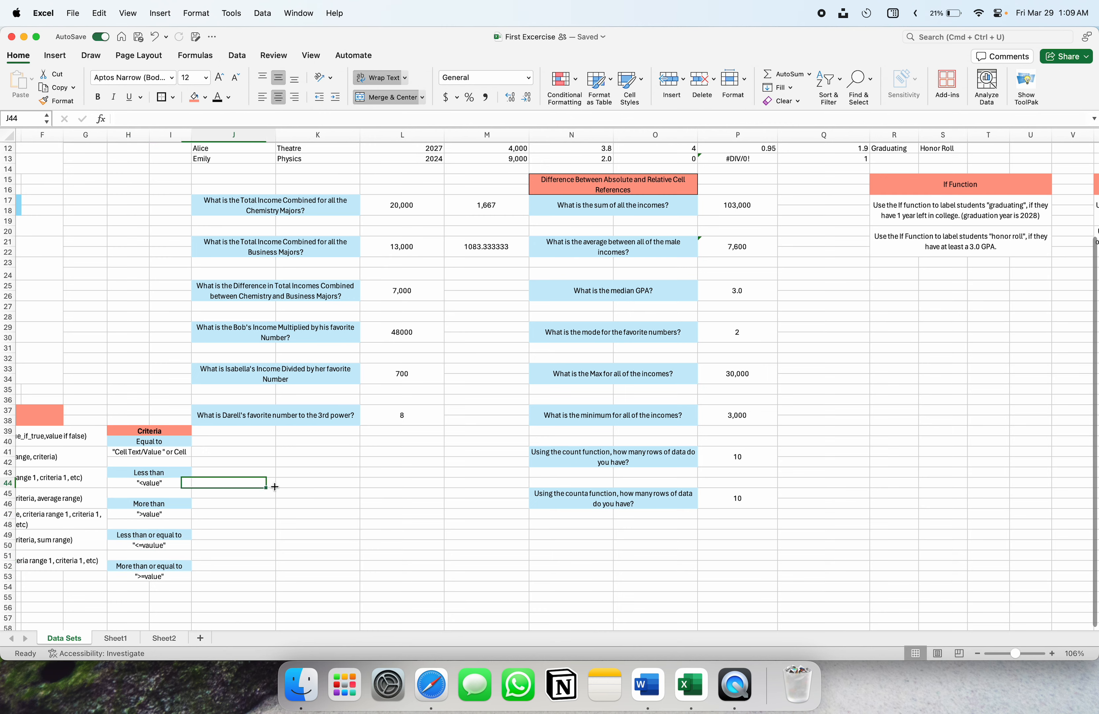
Add the column header "Count IF" in cell T3, beside IF Function #2 in the sample data set.
scroll(275, 486, "up", 5)
scroll(275, 487, "right", 2)
scroll(275, 487, "up", 3)
scroll(275, 486, "right", 5)
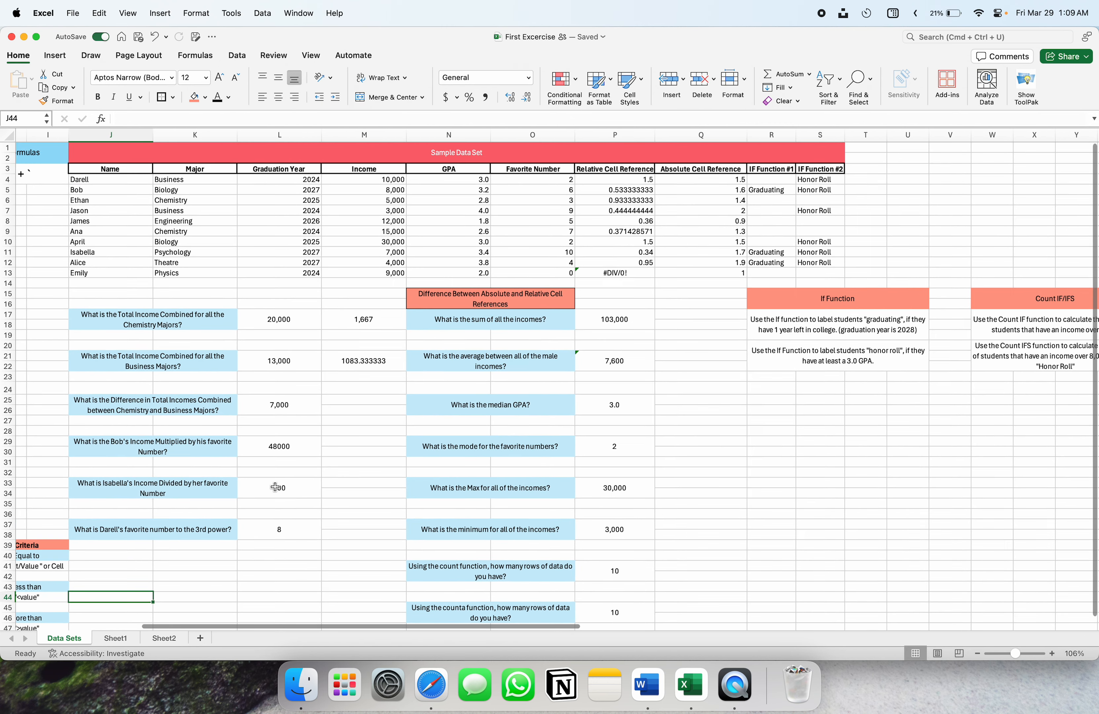
scroll(761, 481, "right", 1)
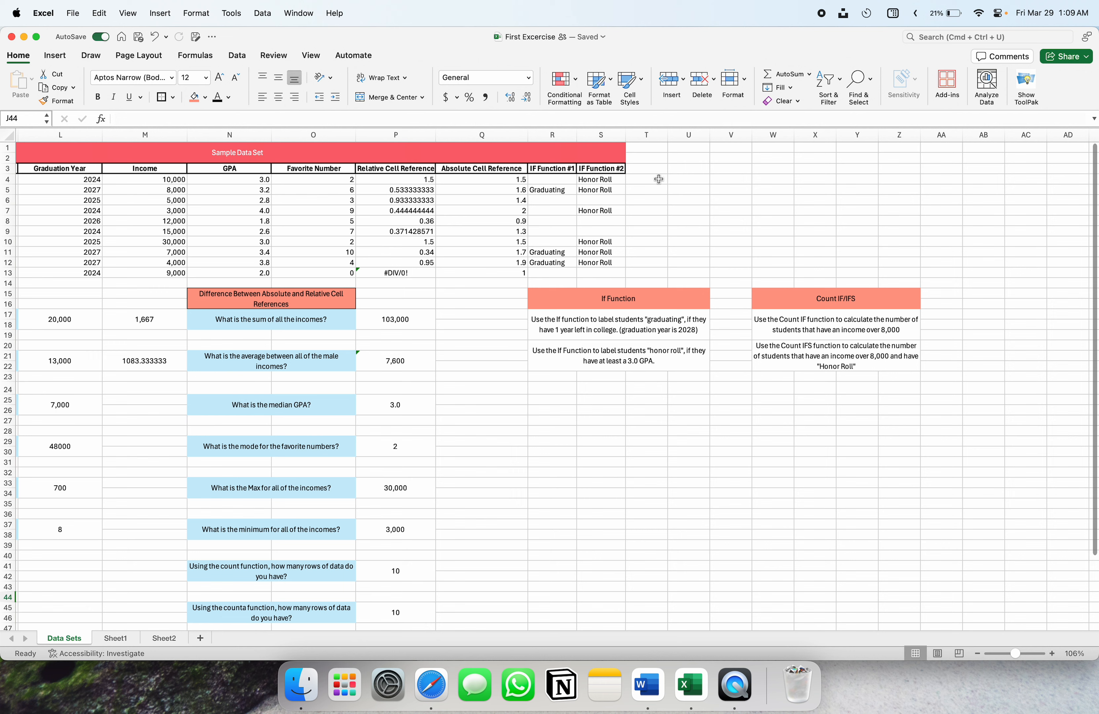
left_click(643, 168)
type("COun")
key("BackSpace")
key("BackSpace")
key("BackSpace")
type("ount If")
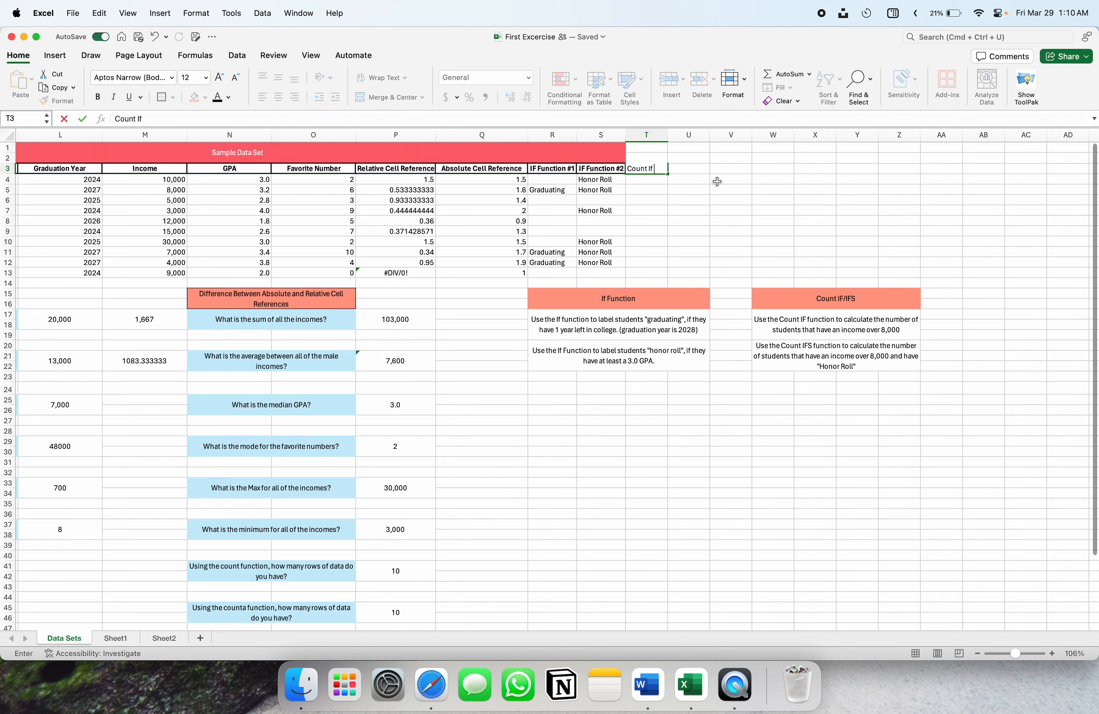
left_click(676, 171)
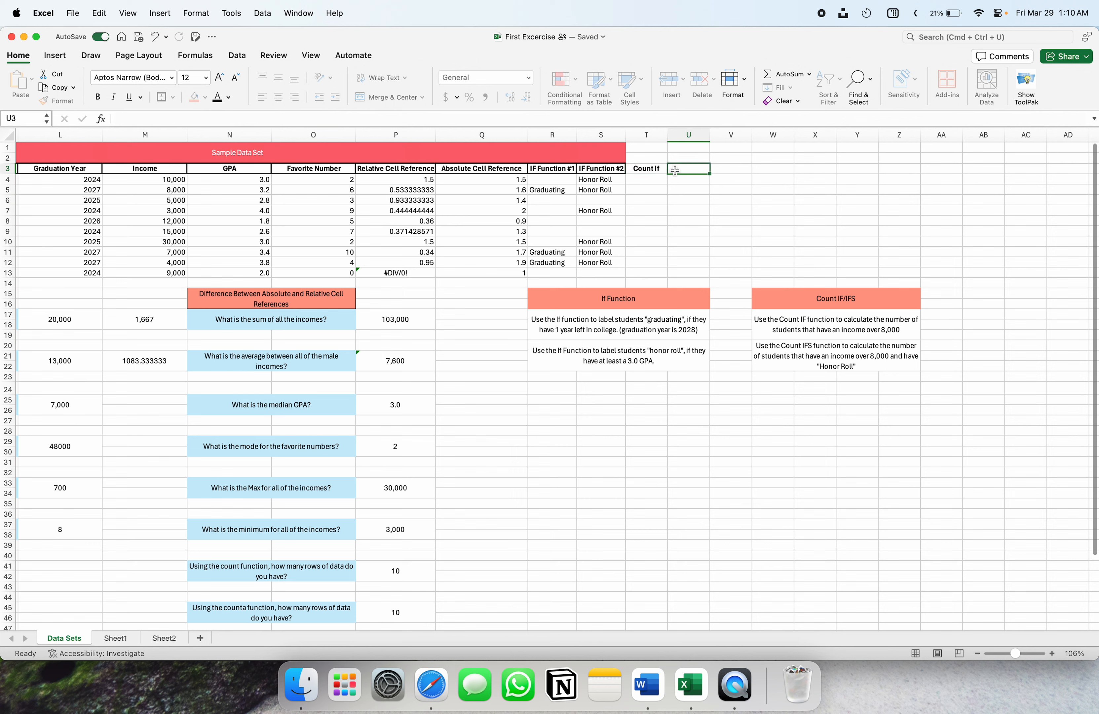
double_click(652, 171)
key("BackSpace")
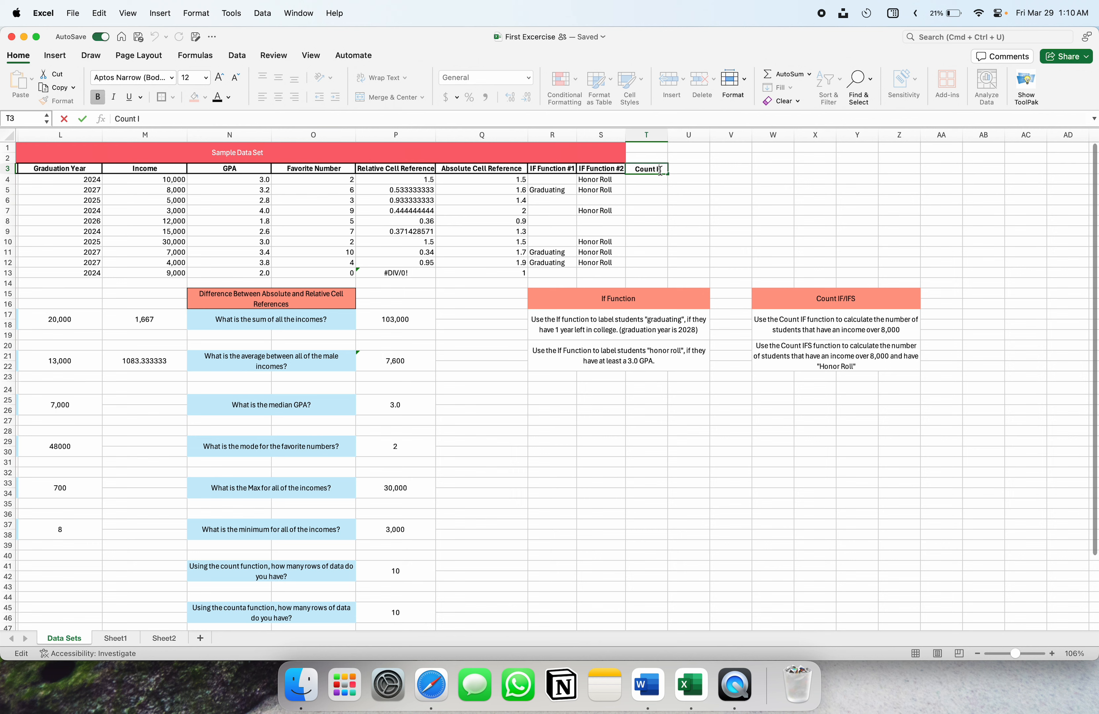
type("F")
Add the column header "Count IFS" in cell U3.
left_click(701, 167)
type("Count")
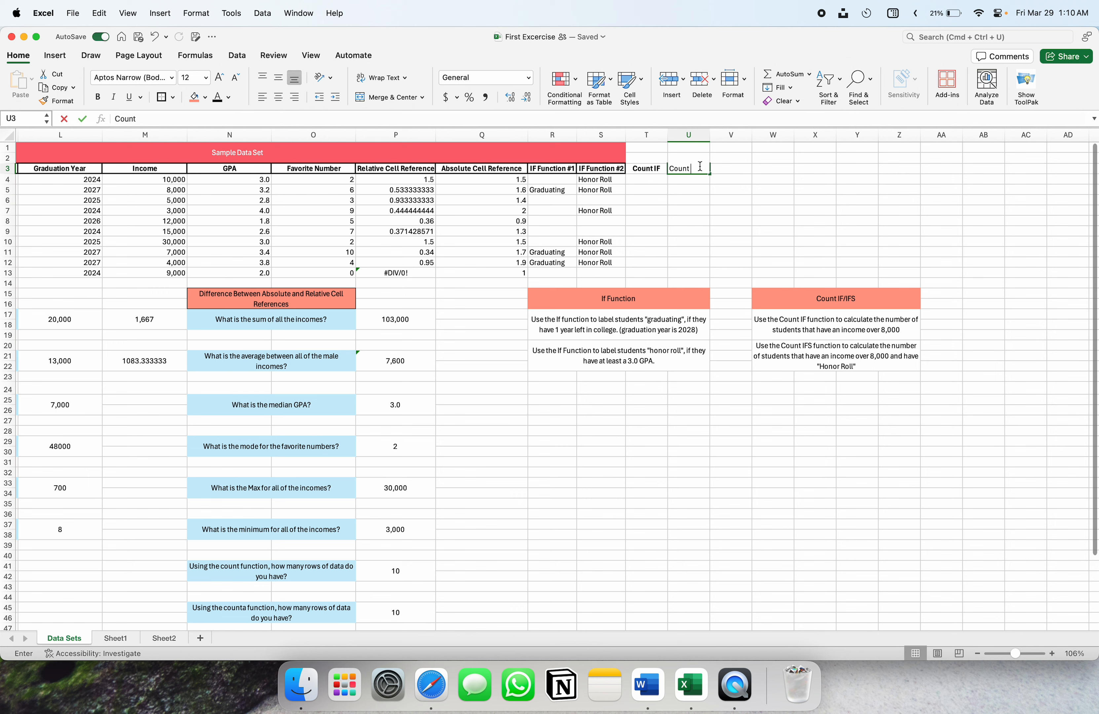
type(" IFS")
left_click(731, 179)
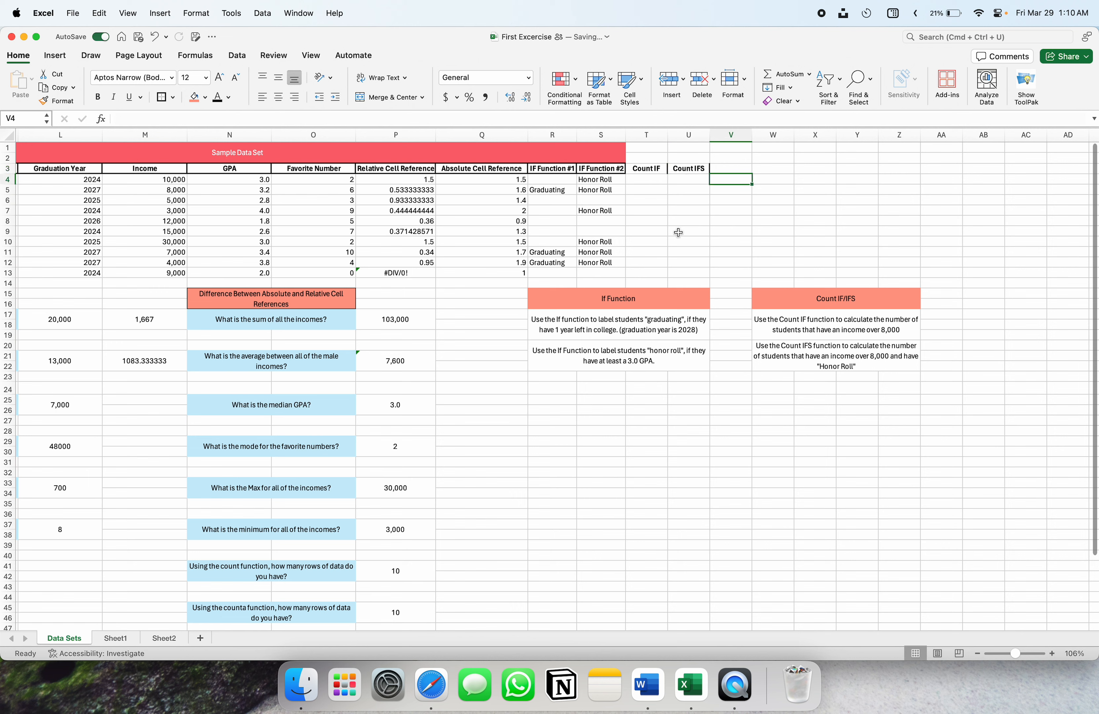
Look up how a "More than" condition is written in the Criteria table for the income-over-8,000 question.
left_click(644, 181)
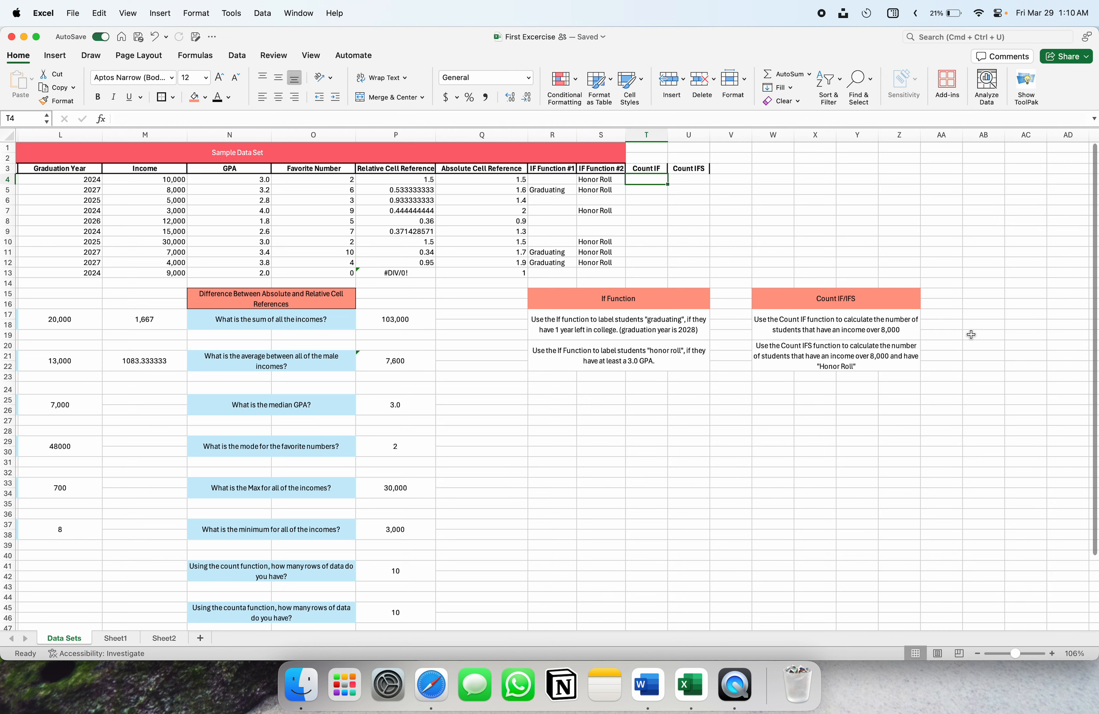
scroll(550, 366, "left", 5)
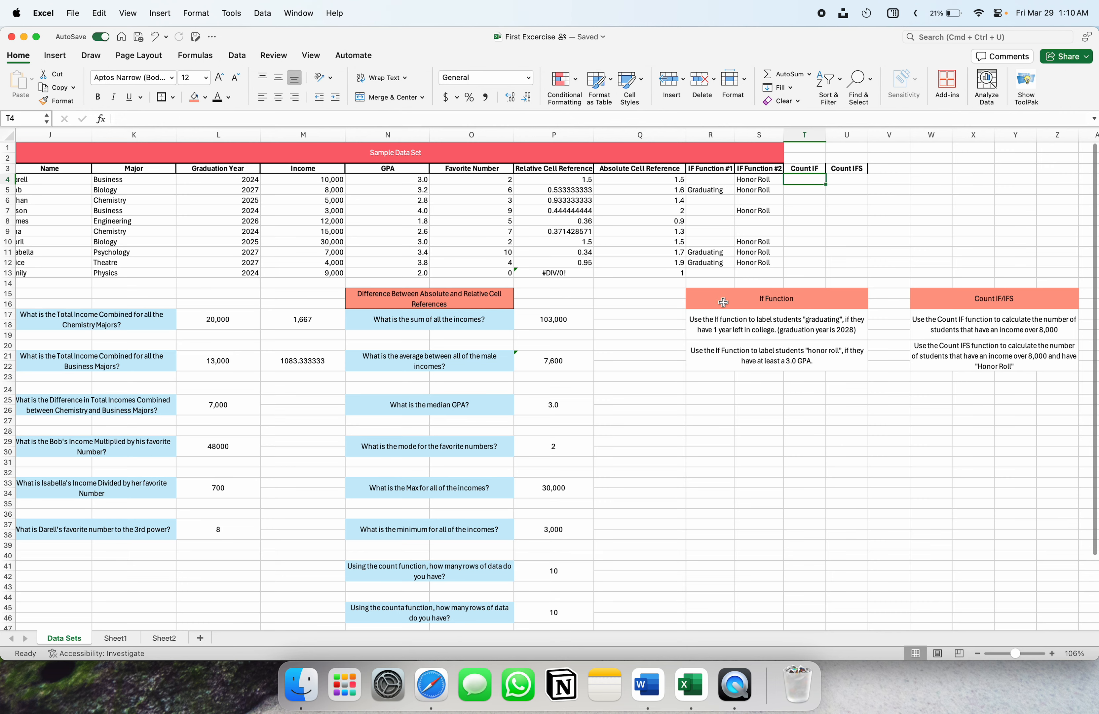
scroll(695, 343, "left", 5)
scroll(695, 343, "down", 5)
scroll(695, 343, "down", 1)
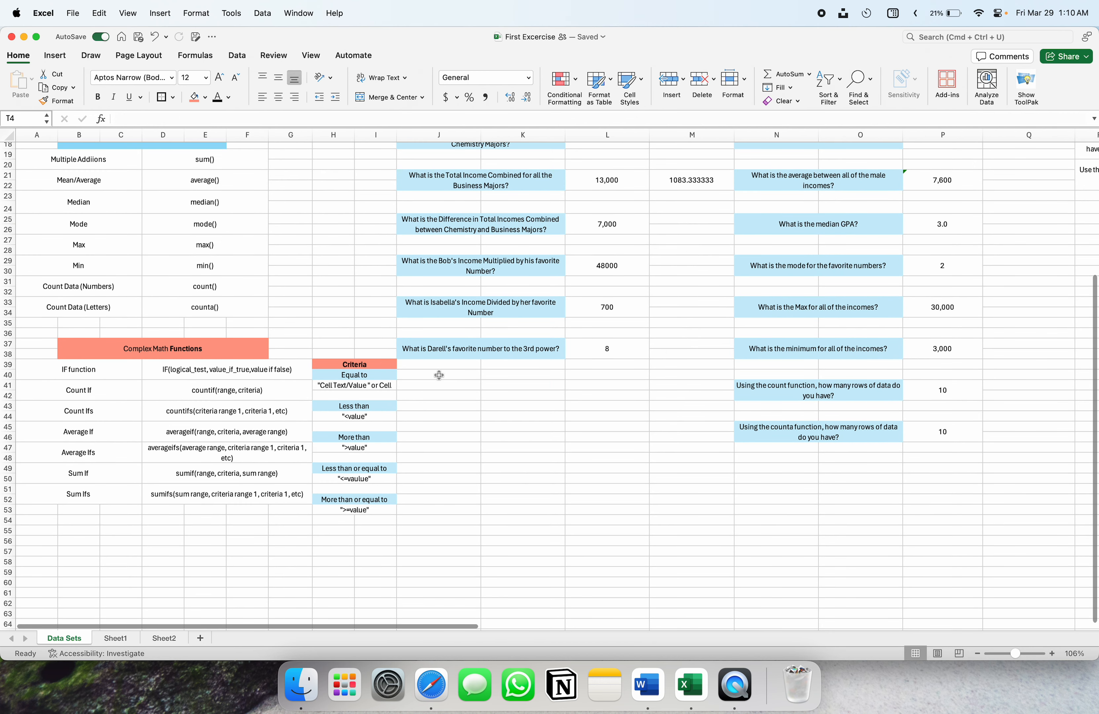
left_click(376, 448)
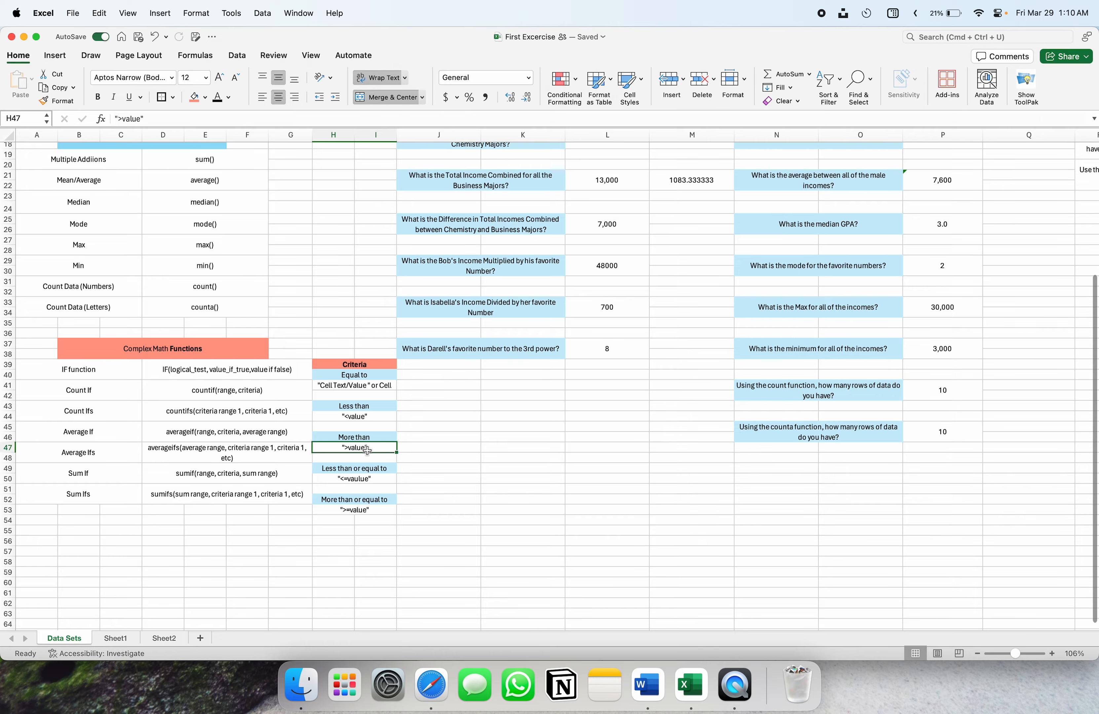
scroll(789, 401, "up", 3)
scroll(789, 400, "right", 1)
scroll(789, 400, "up", 5)
scroll(789, 401, "right", 3)
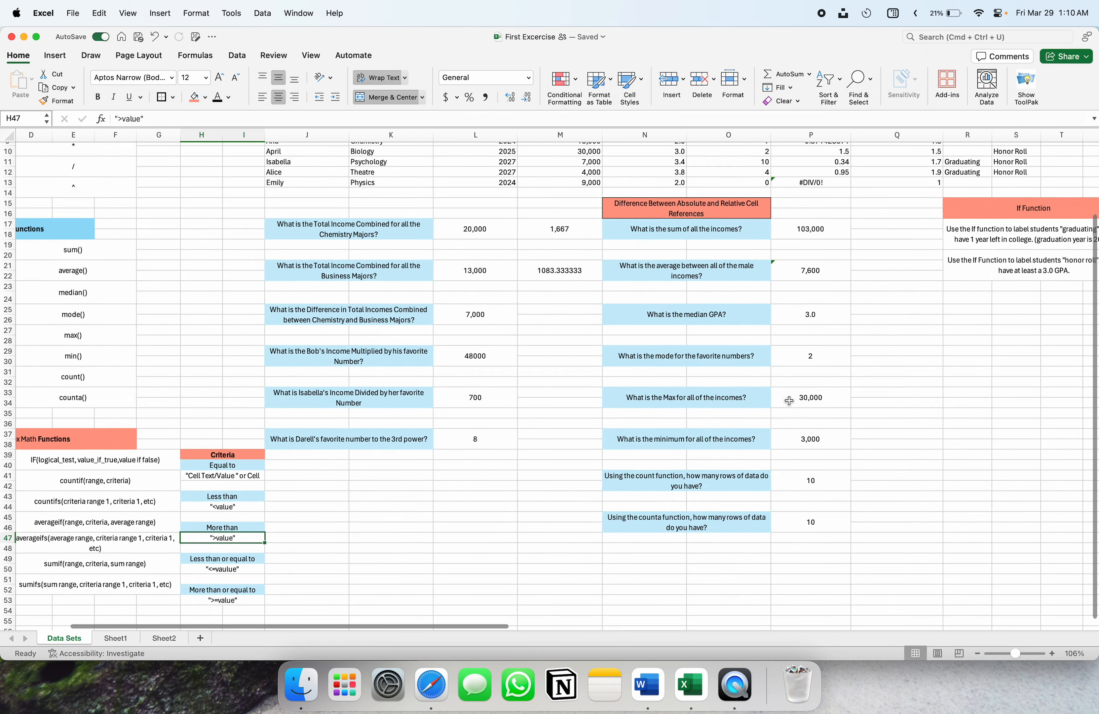
Start a COUNTIF formula in cell T4 under Count IF, using the income values M4:M13 as its range.
left_click_drag(451, 357, 841, 188)
left_click(839, 188)
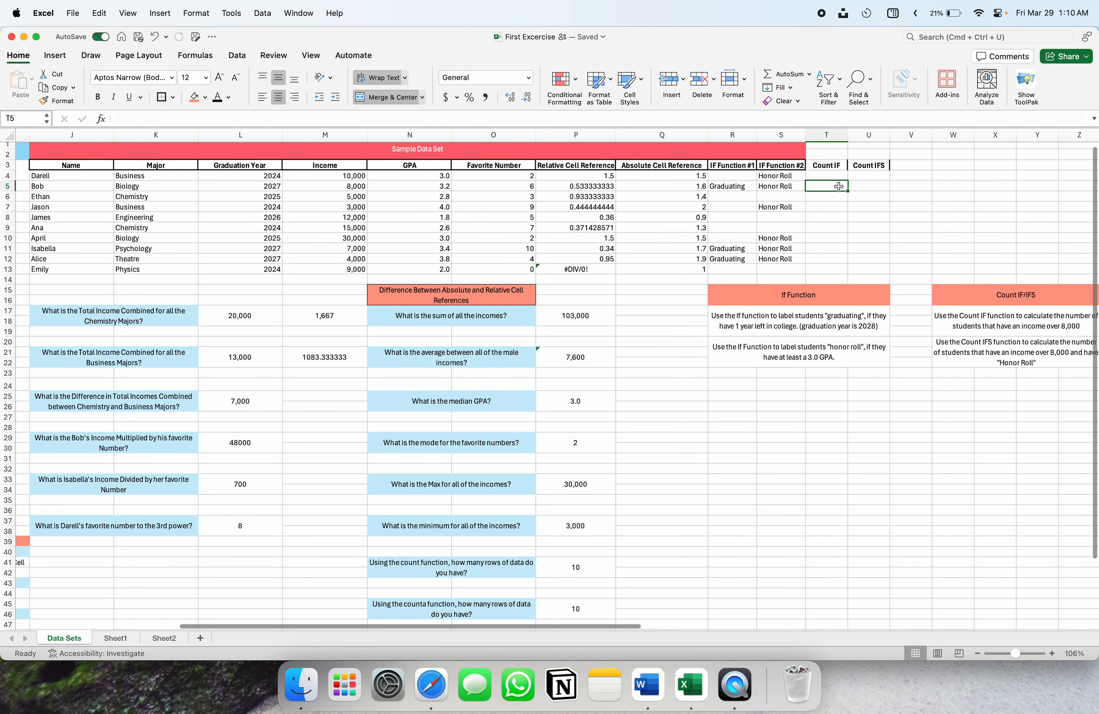
left_click(831, 176)
left_click(852, 176)
left_click(837, 176)
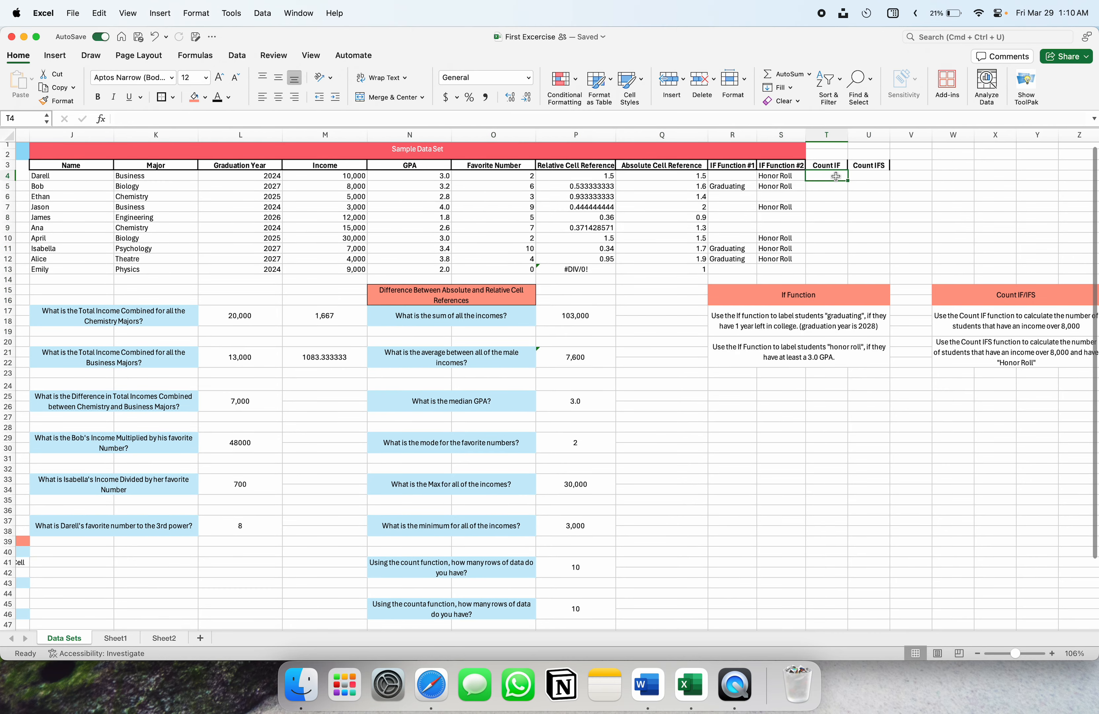
type("=")
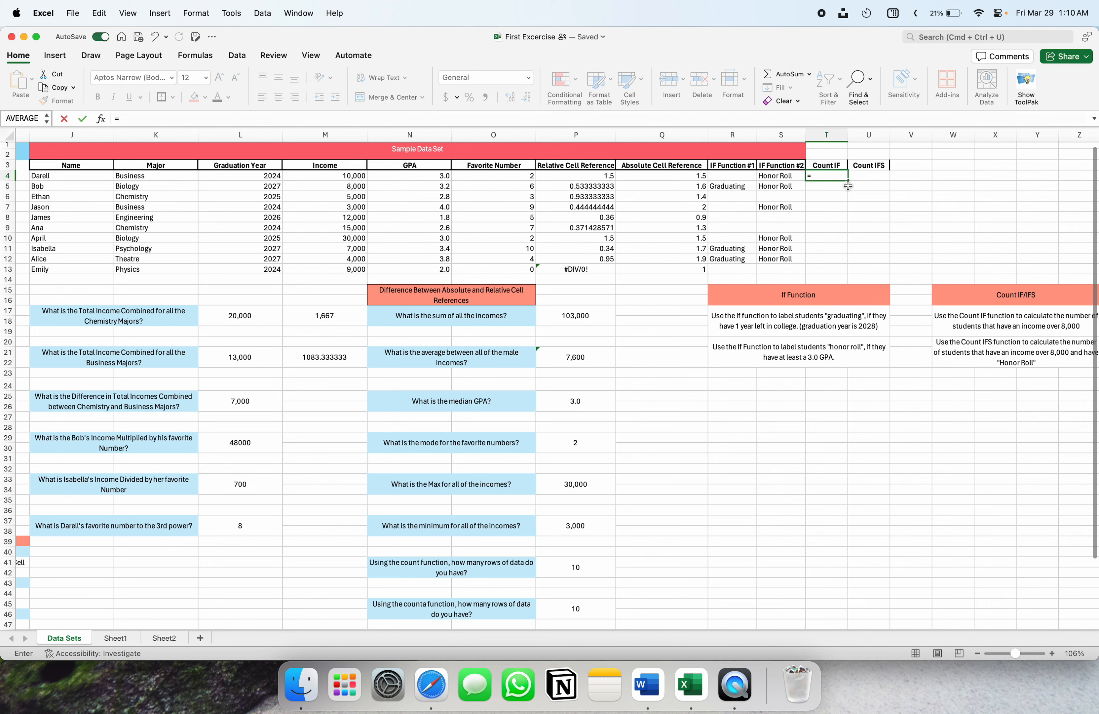
type("count")
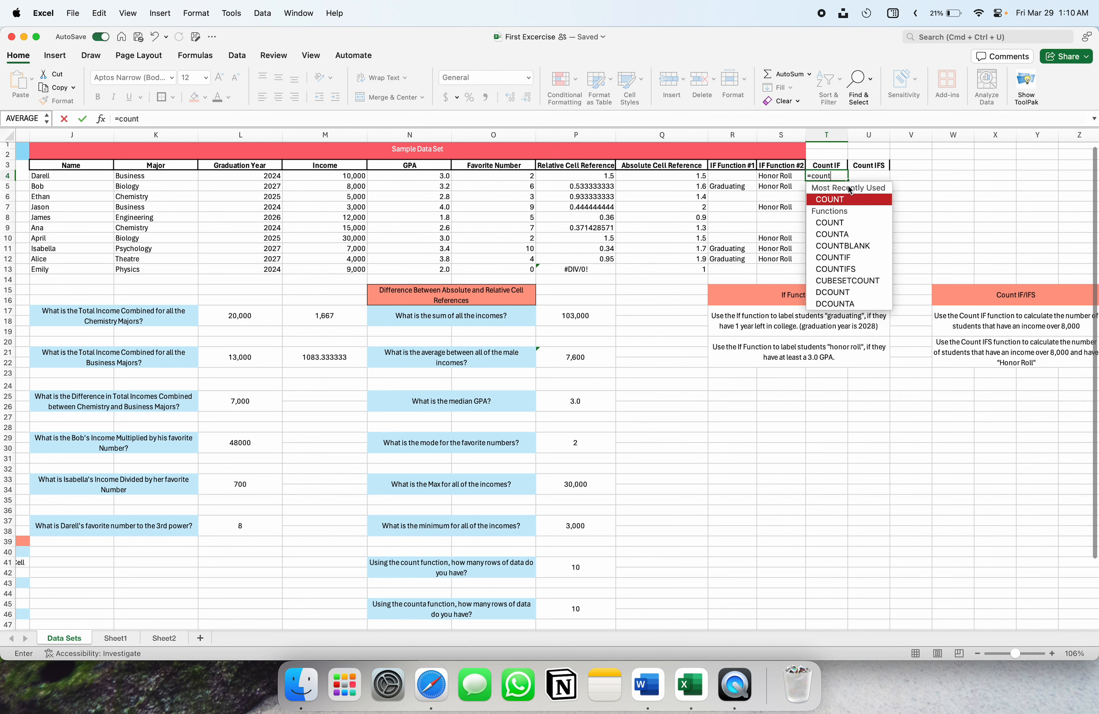
type("if(")
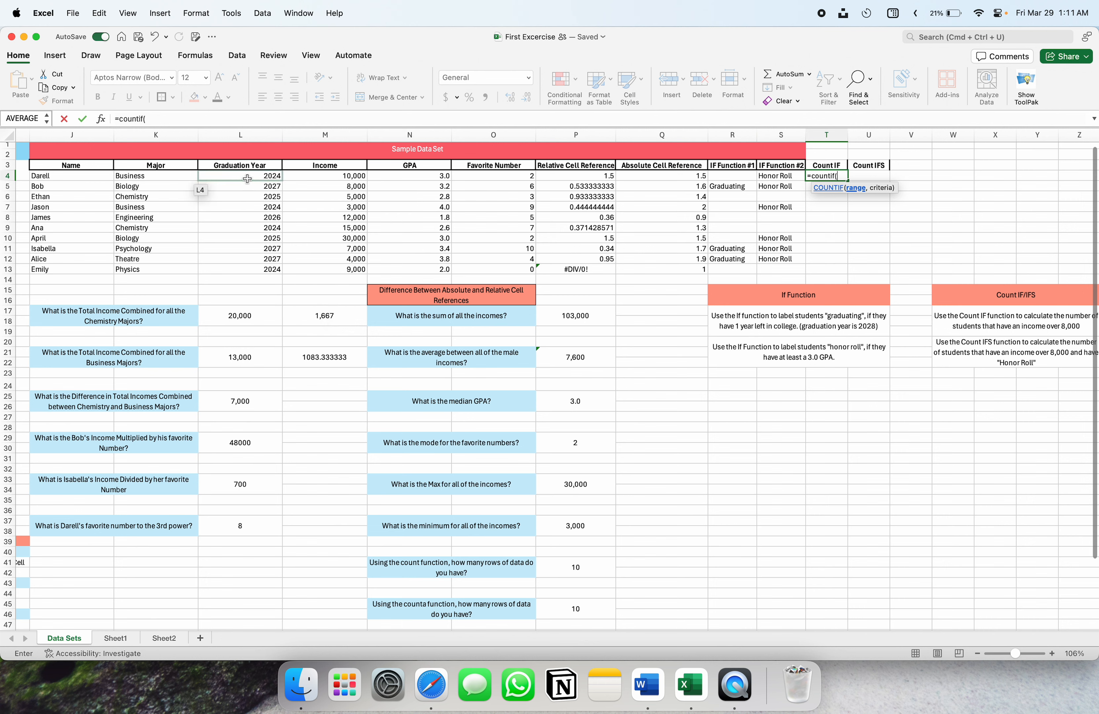
left_click(340, 167)
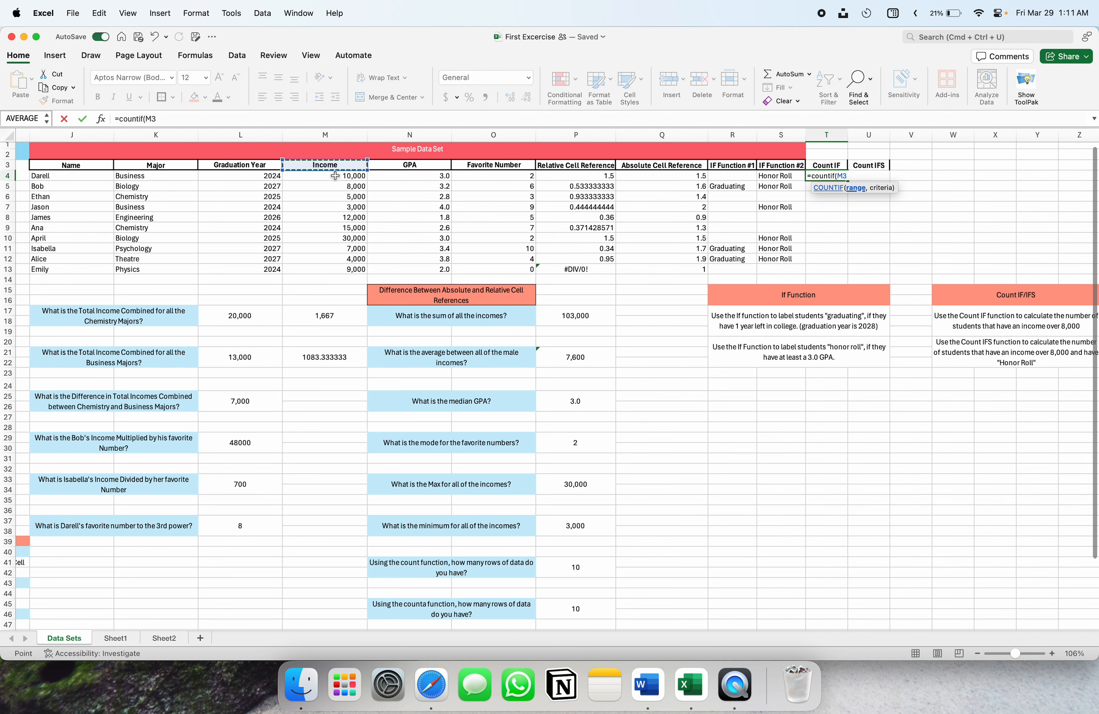
left_click_drag(332, 178, 331, 268)
type(",")
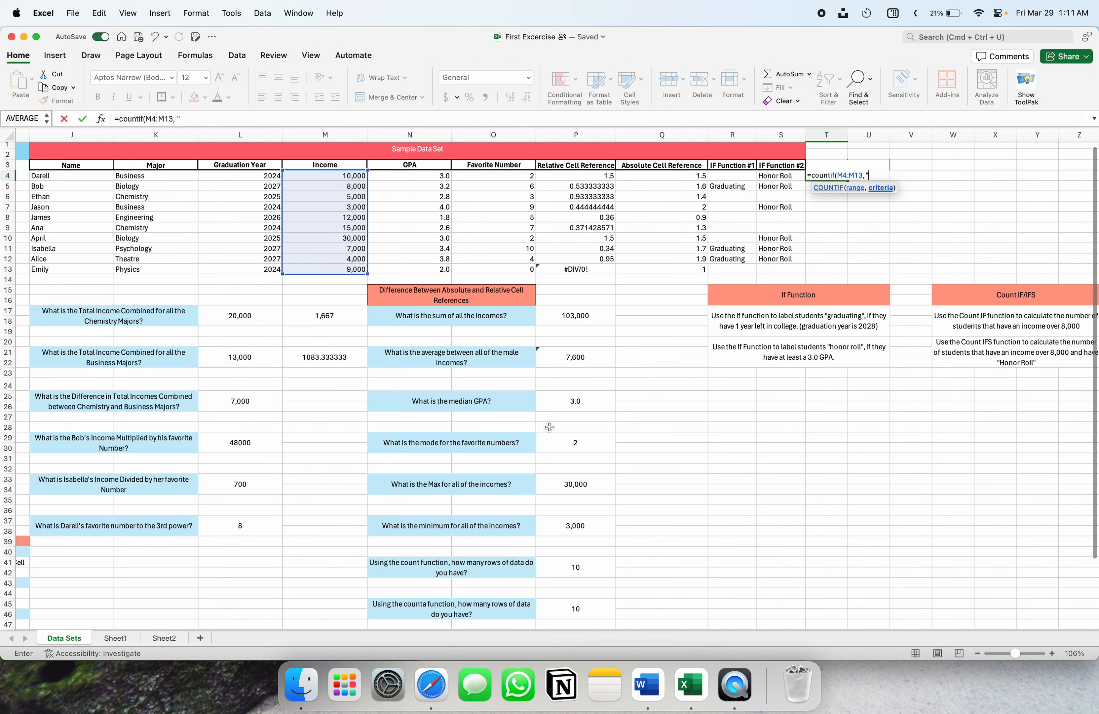
Check the "More than" syntax in the Criteria table and complete the COUNTIF formula in T4 with the criterion ">8000".
scroll(550, 426, "down", 10)
scroll(405, 602, "left", 5)
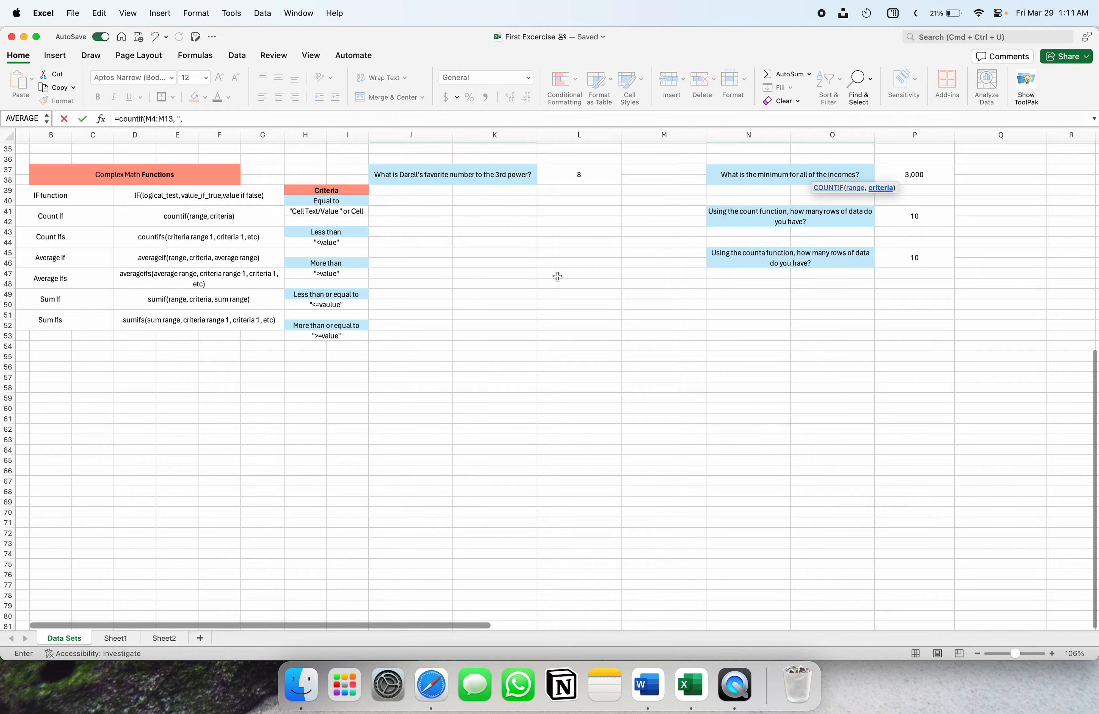
scroll(558, 276, "up", 2)
scroll(558, 276, "up", 10)
scroll(557, 276, "right", 5)
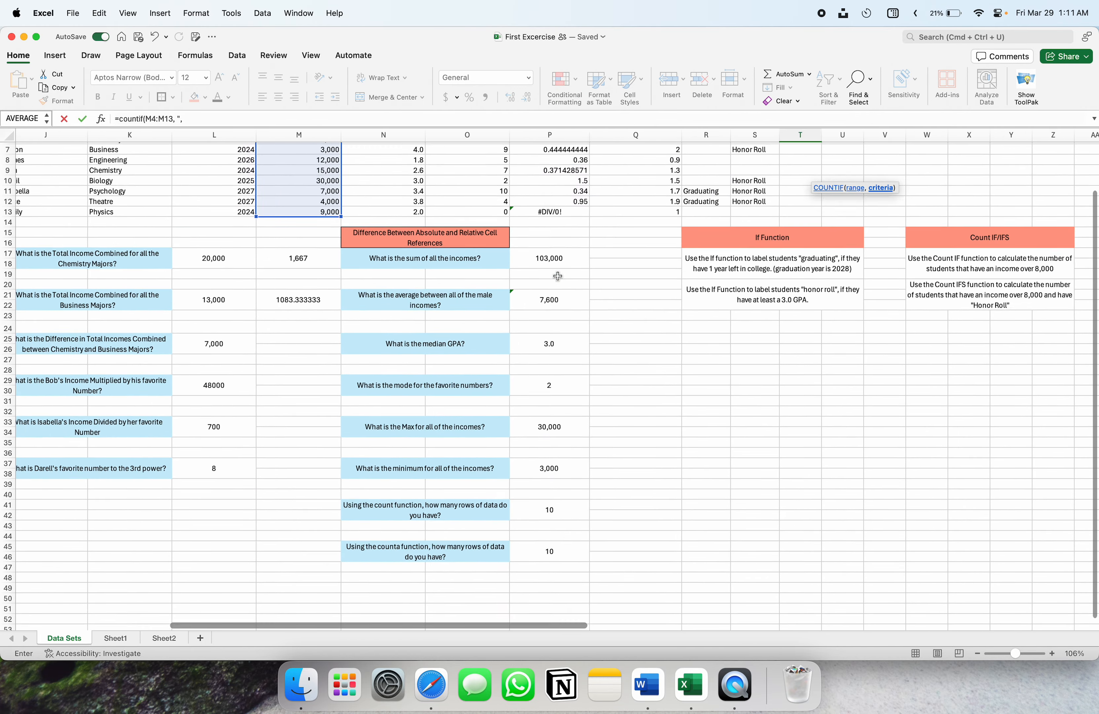
scroll(557, 276, "right", 2)
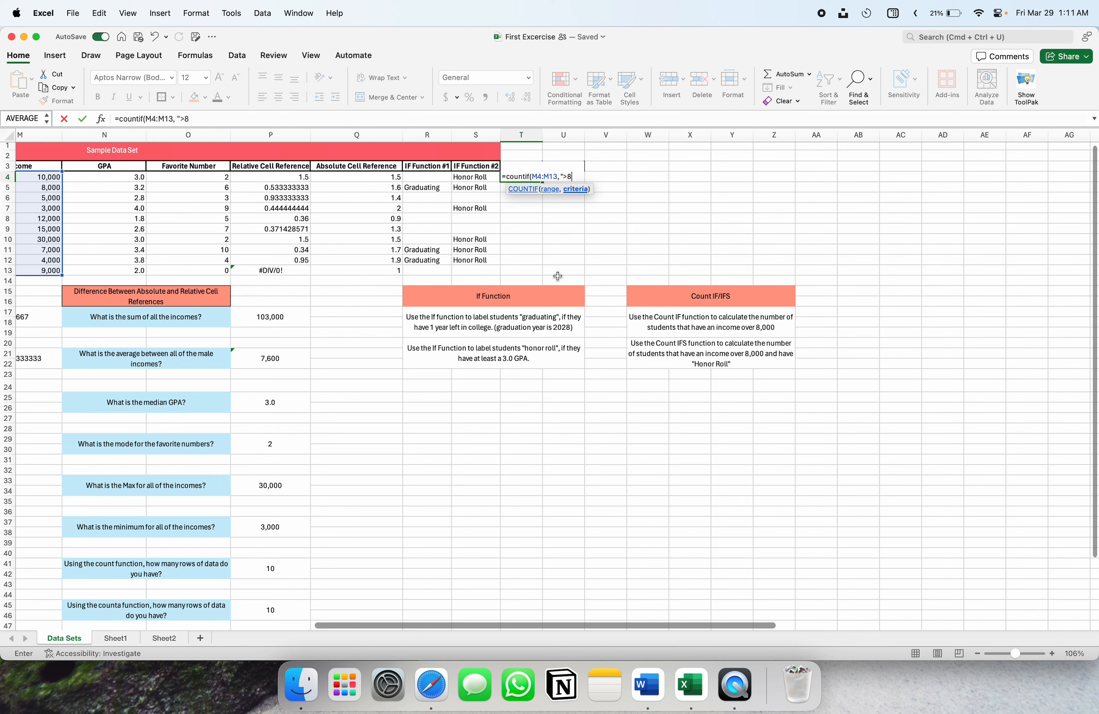
type("000\")")
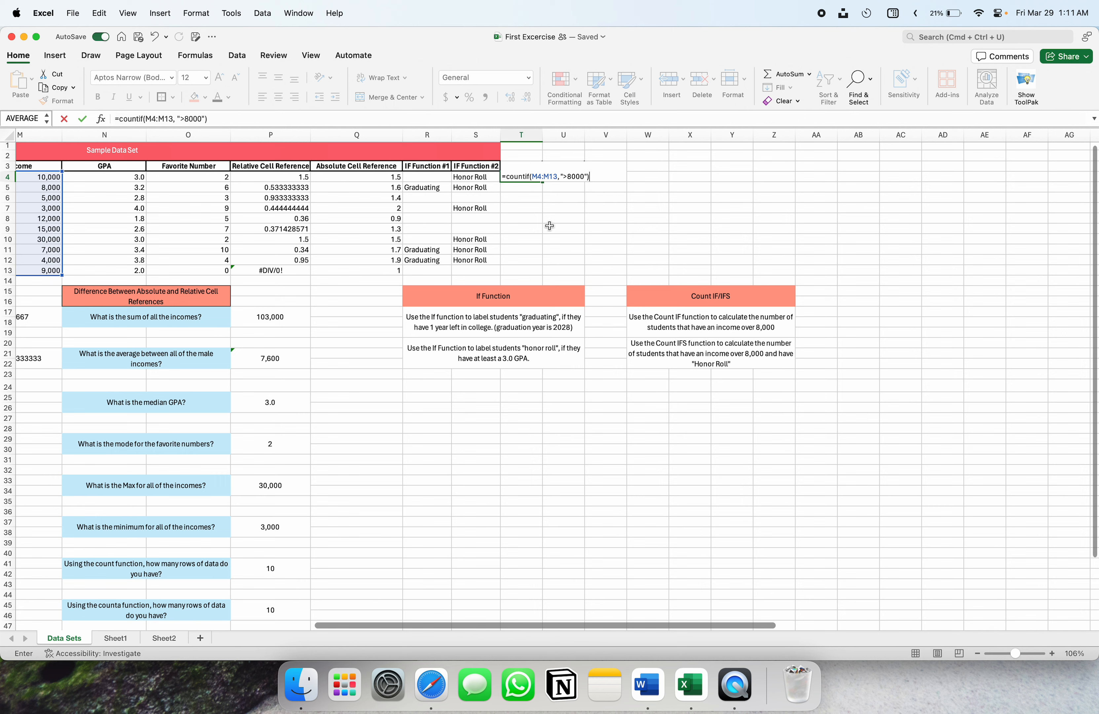
scroll(550, 226, "left", 3)
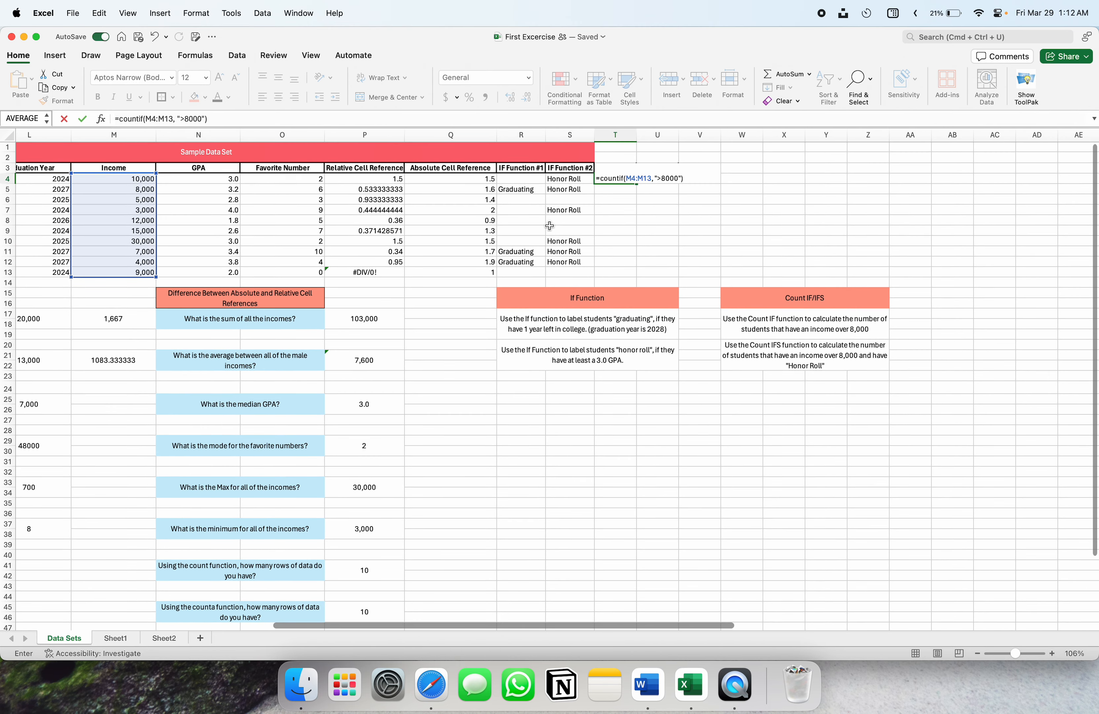
scroll(549, 226, "down", 1)
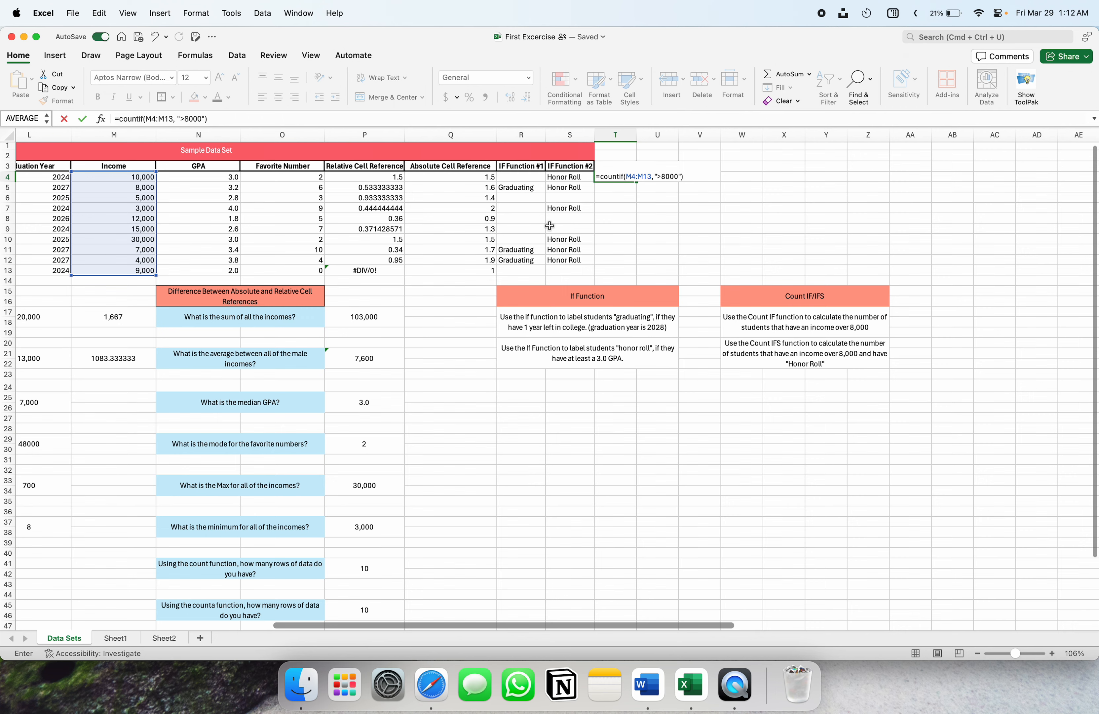
scroll(550, 226, "down", 1)
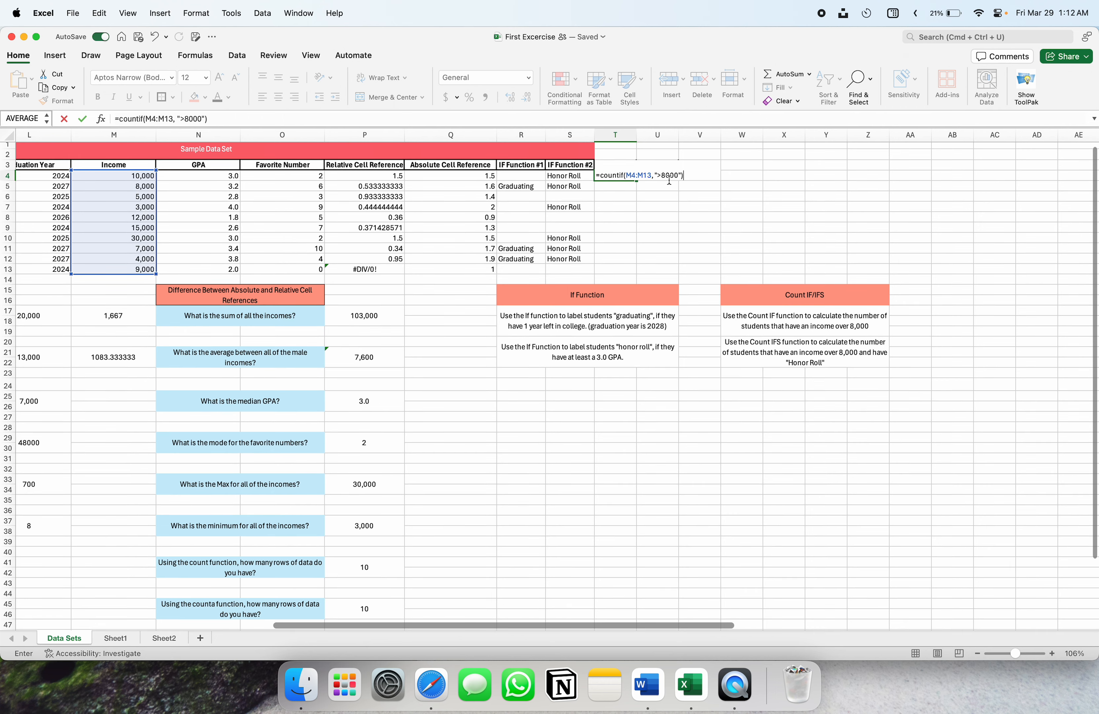
left_click(662, 176)
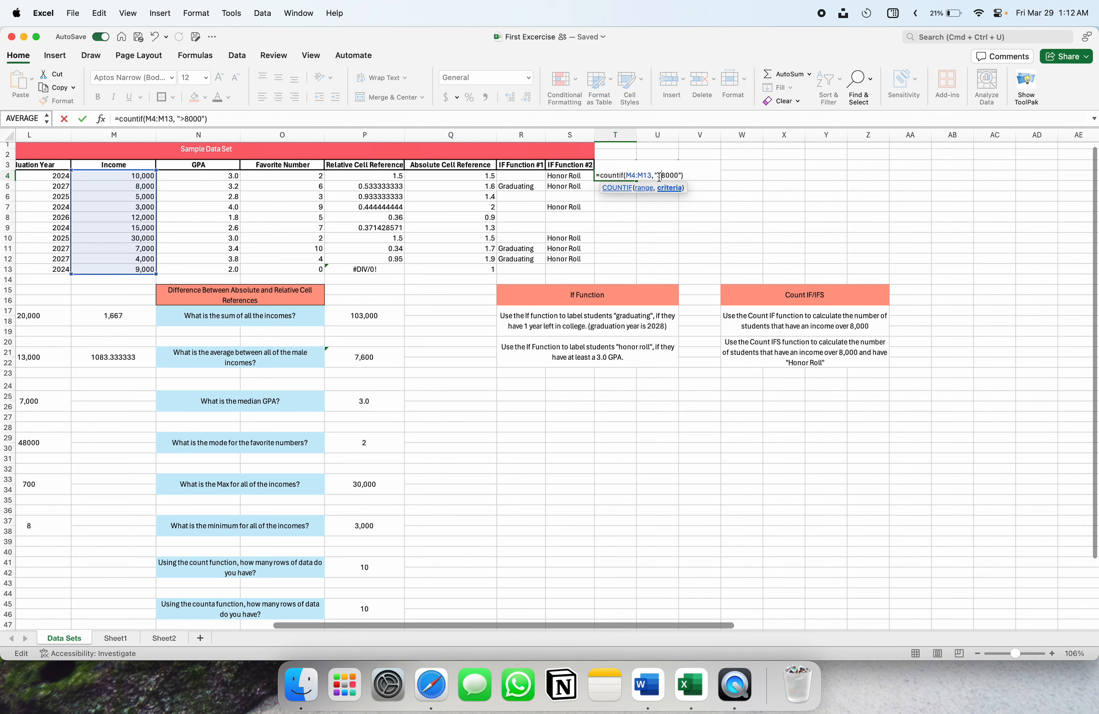
type("x")
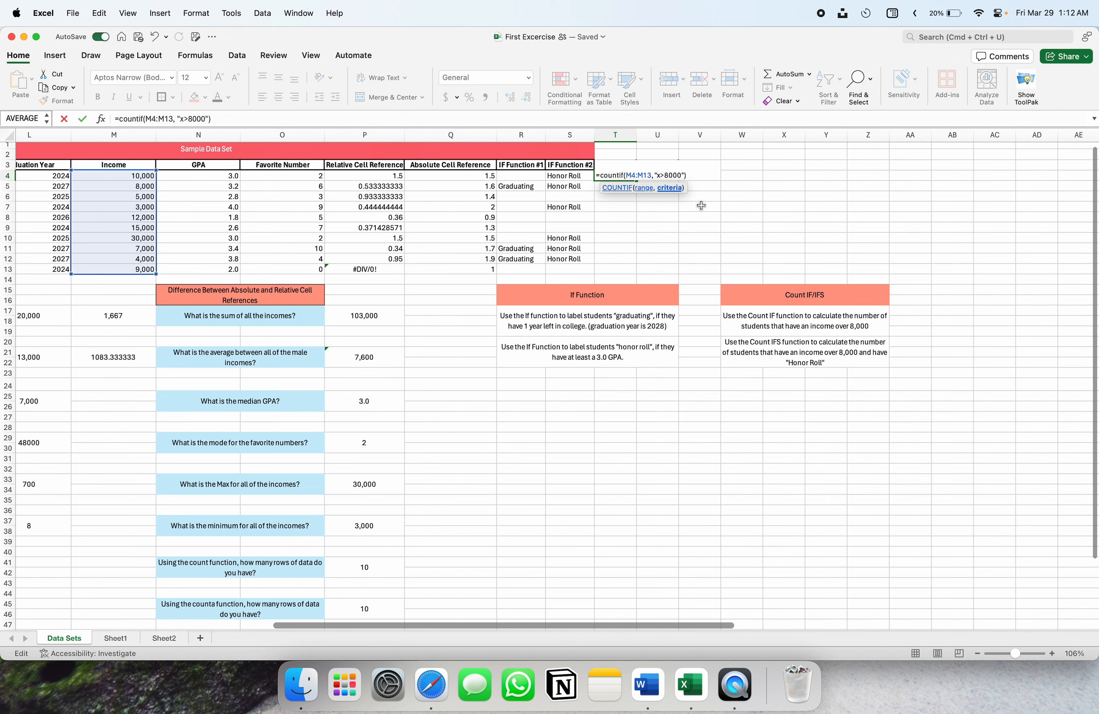
key("BackSpace")
key("Right")
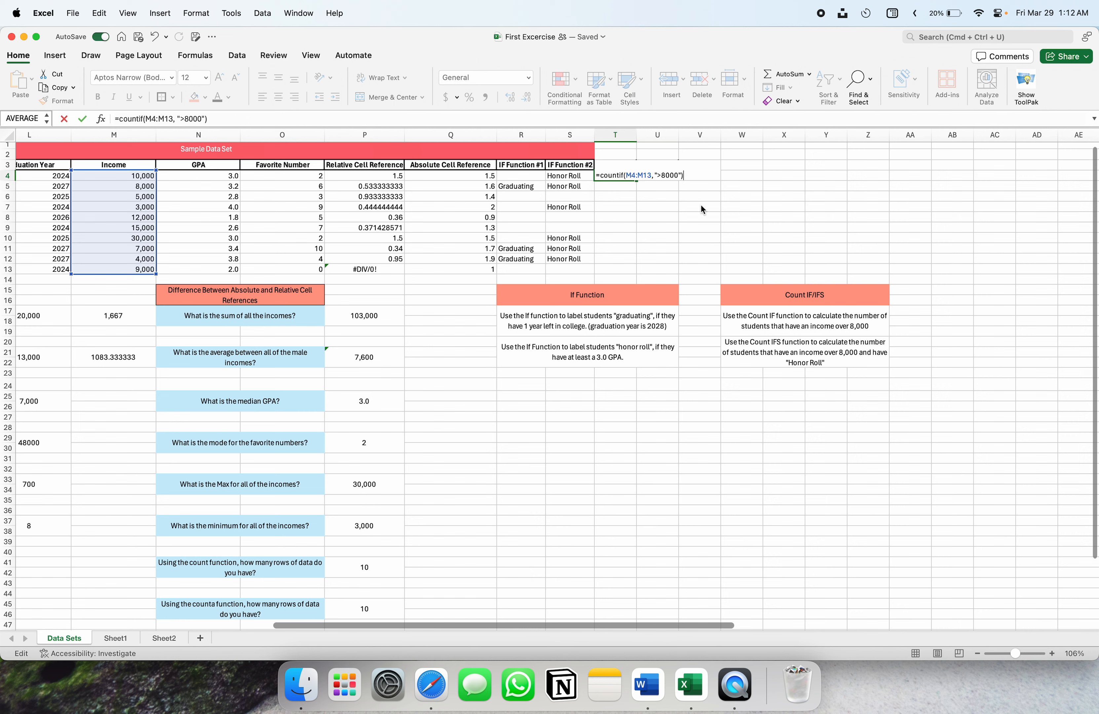
Enter the COUNTIF formula in T4 and reopen it to review its income range and criterion.
key("Return")
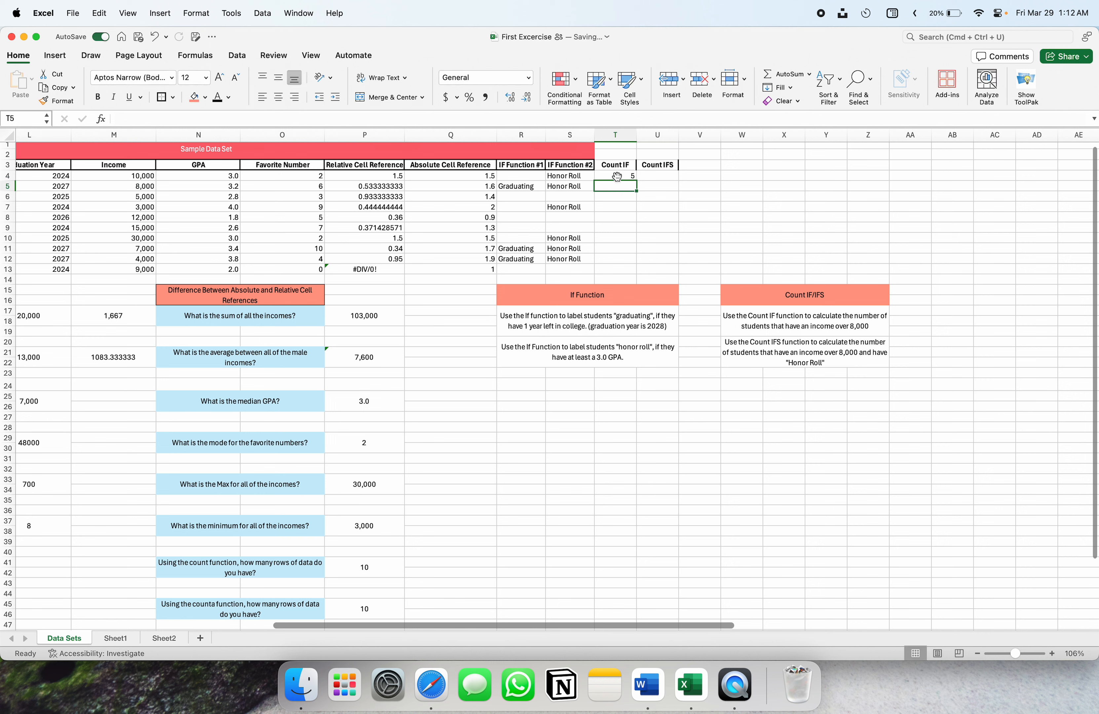
left_click(617, 177)
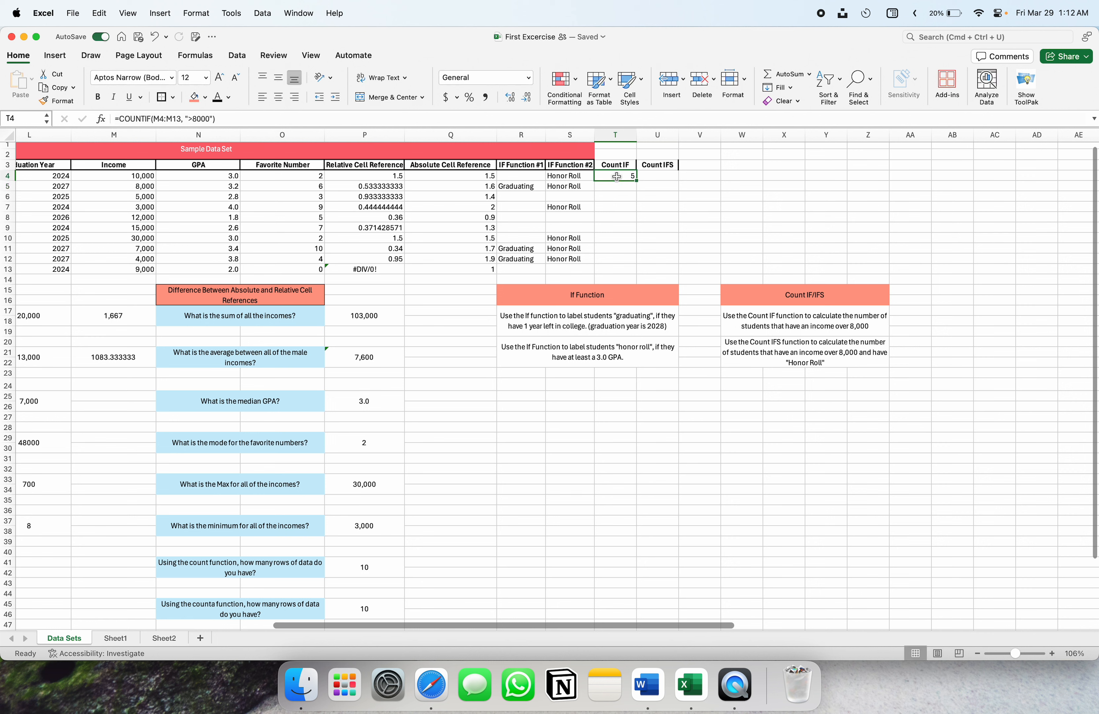
double_click(617, 176)
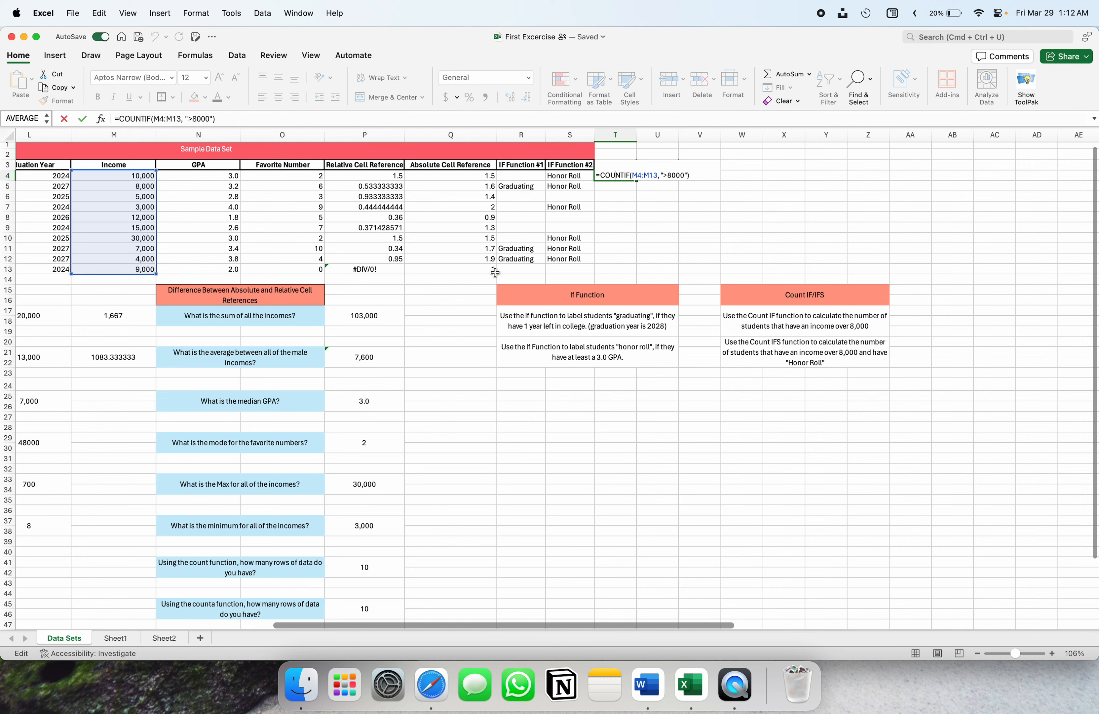
left_click(663, 178)
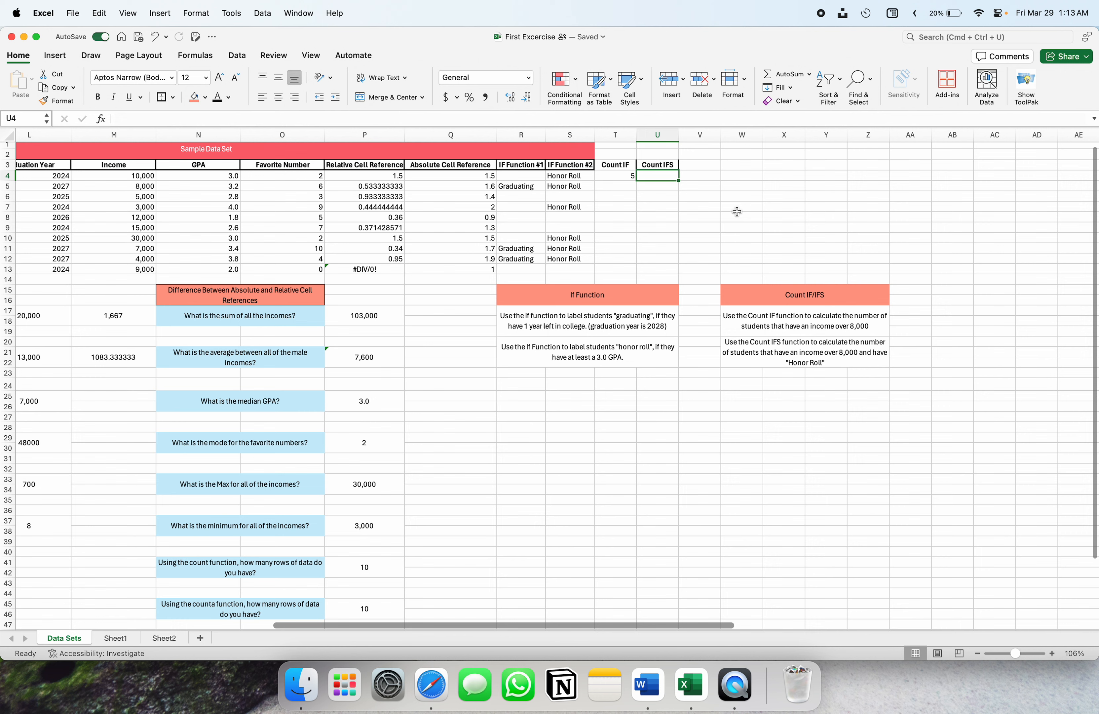
Examine the COUNTIFS question under Count IF/IFS and the Honor Roll labels in the IF Function #2 column.
left_click(621, 176)
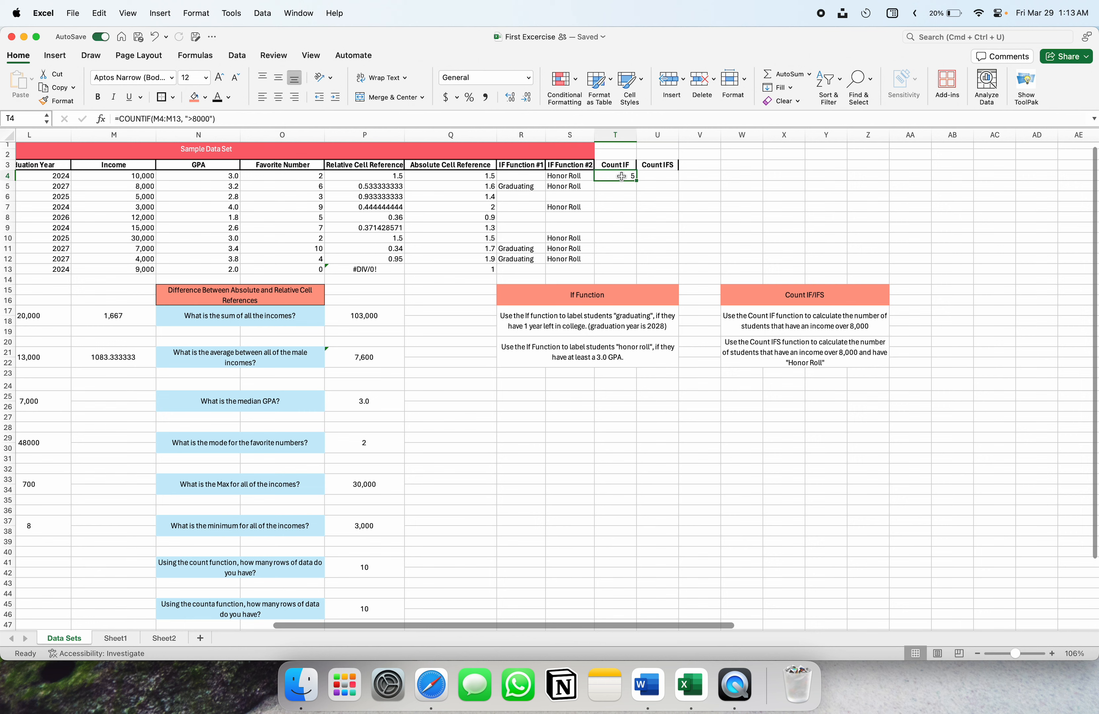
left_click(658, 174)
left_click(631, 172)
left_click(672, 173)
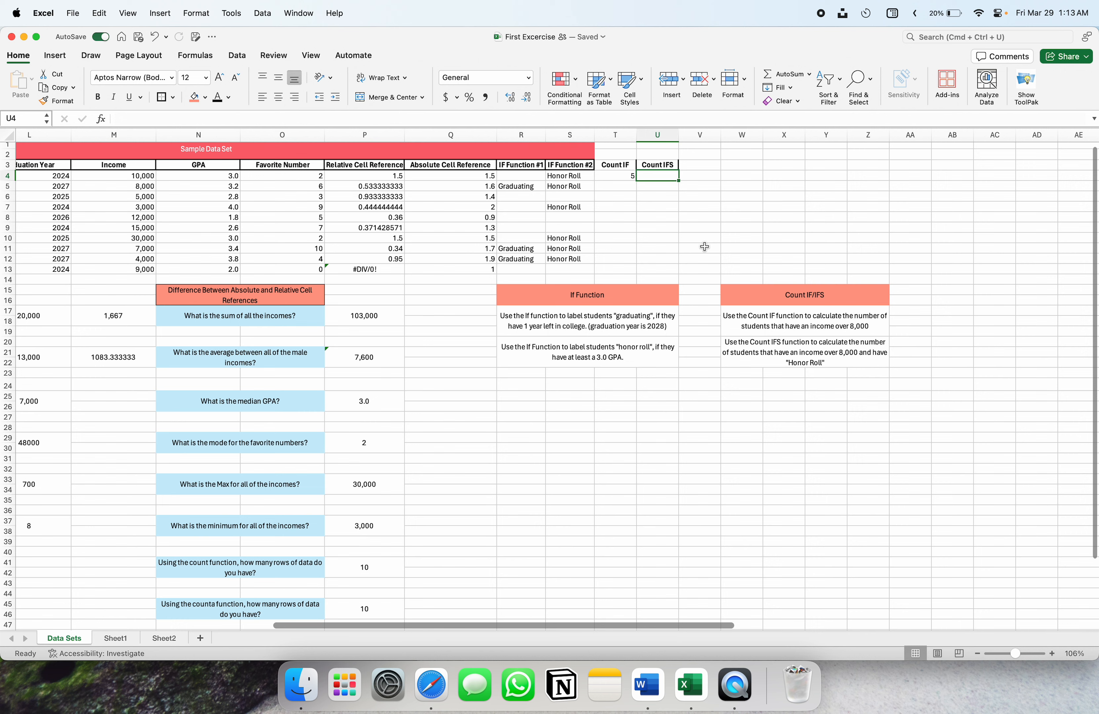
left_click(745, 362)
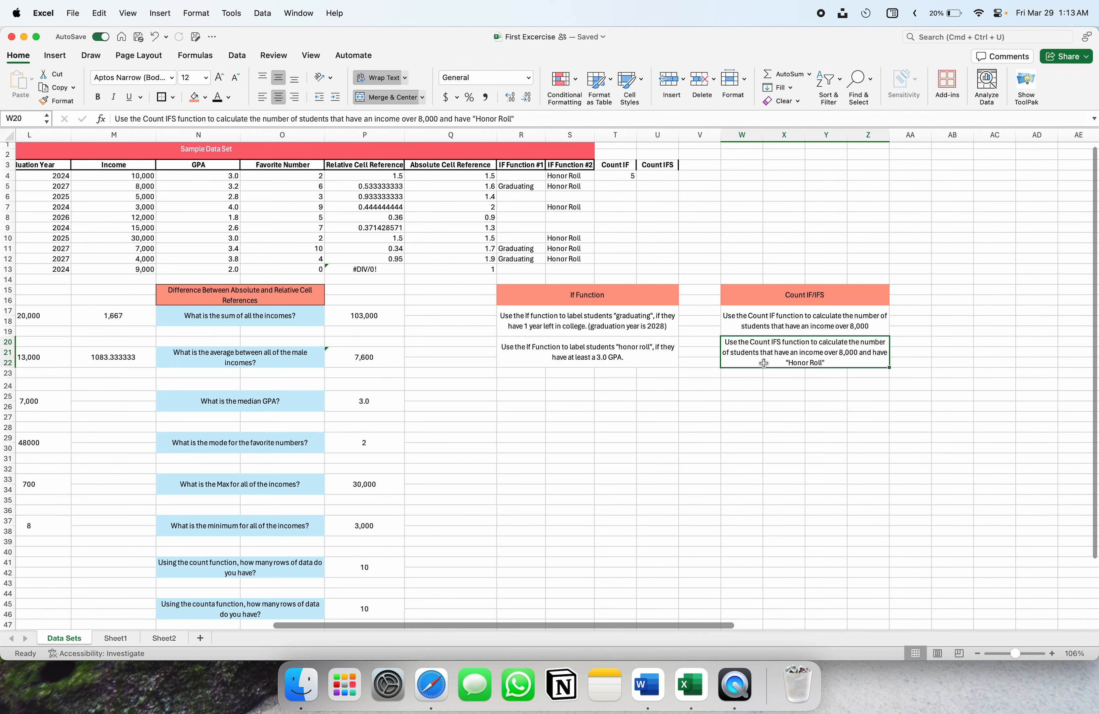
left_click(656, 178)
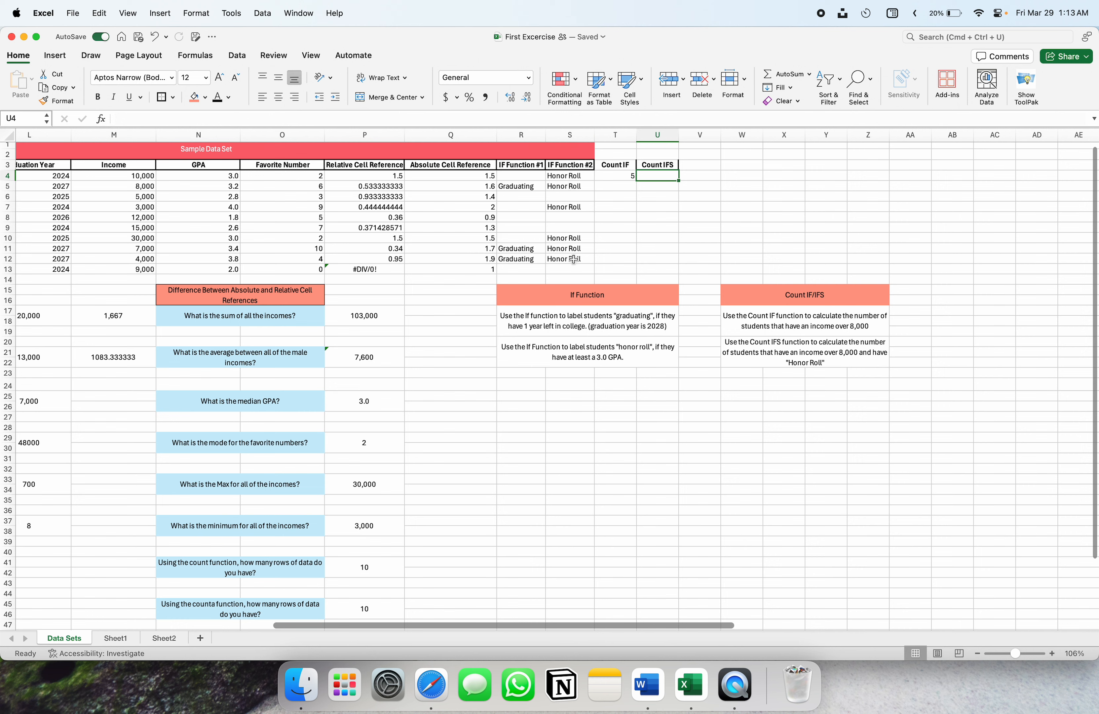
left_click_drag(574, 260, 575, 176)
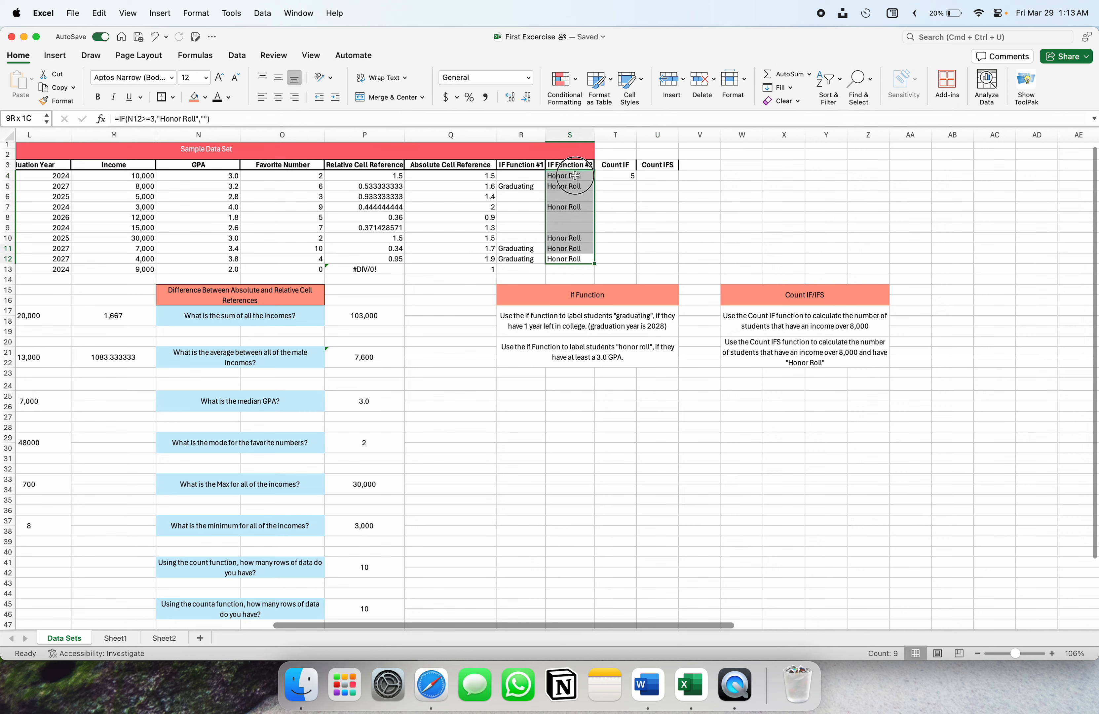
left_click(584, 198)
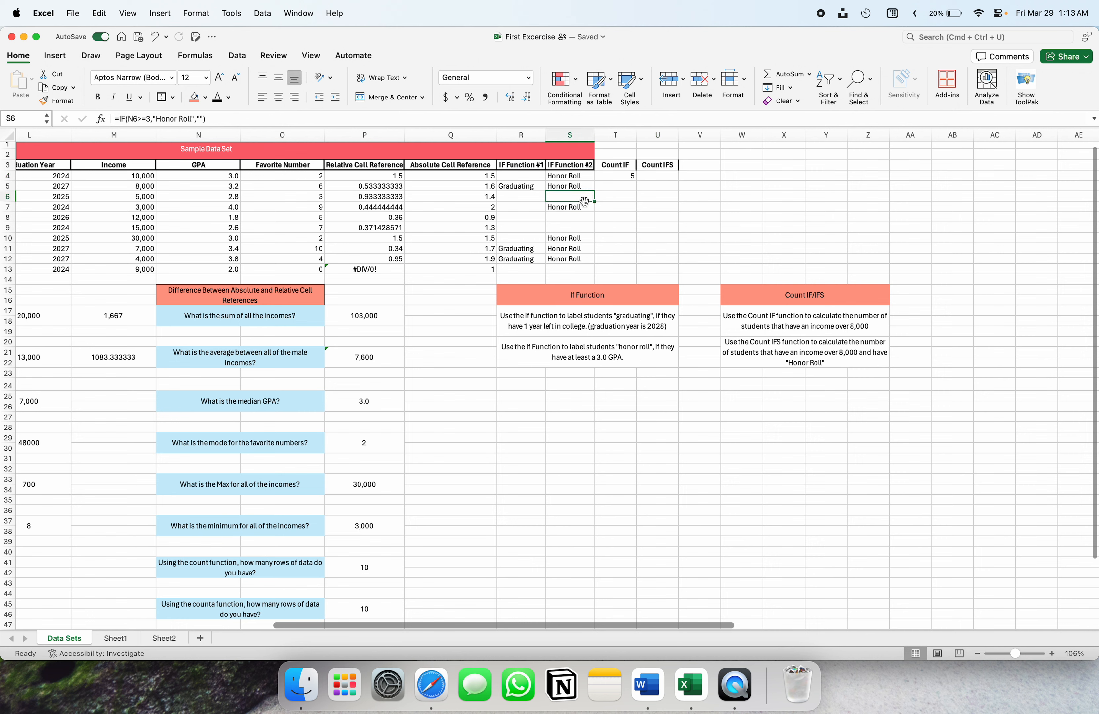
Start a COUNTIFS formula in cell U4 under Count IFS, using the income values M4:M13 as the first criteria range.
left_click(665, 177)
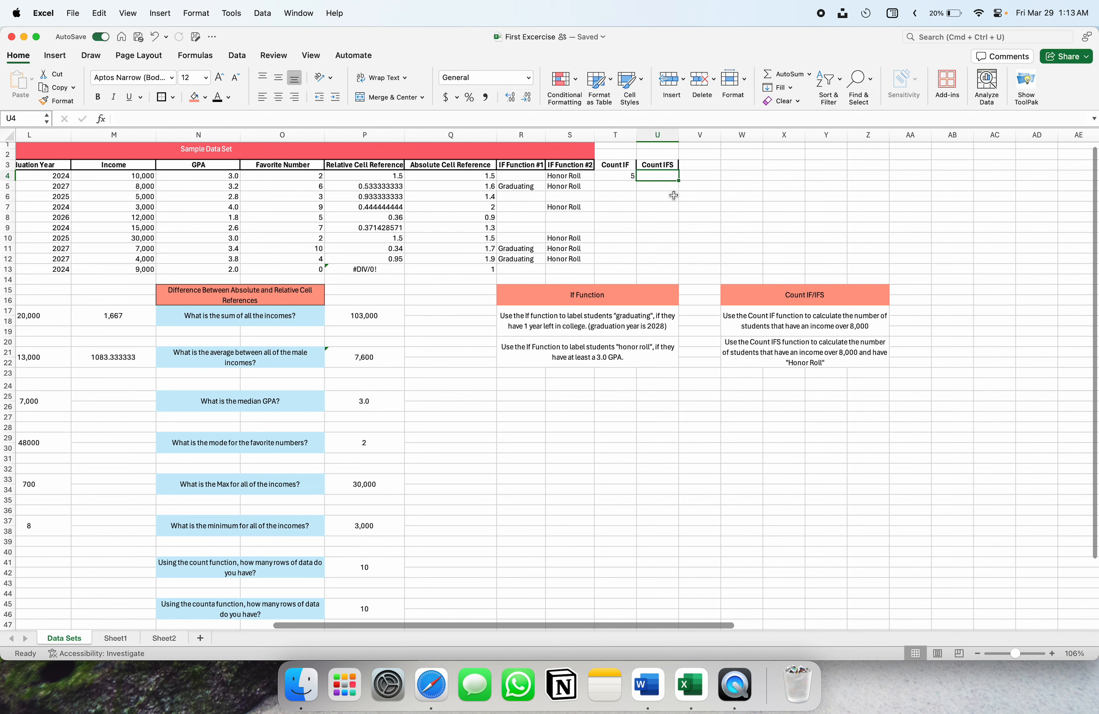
type("=")
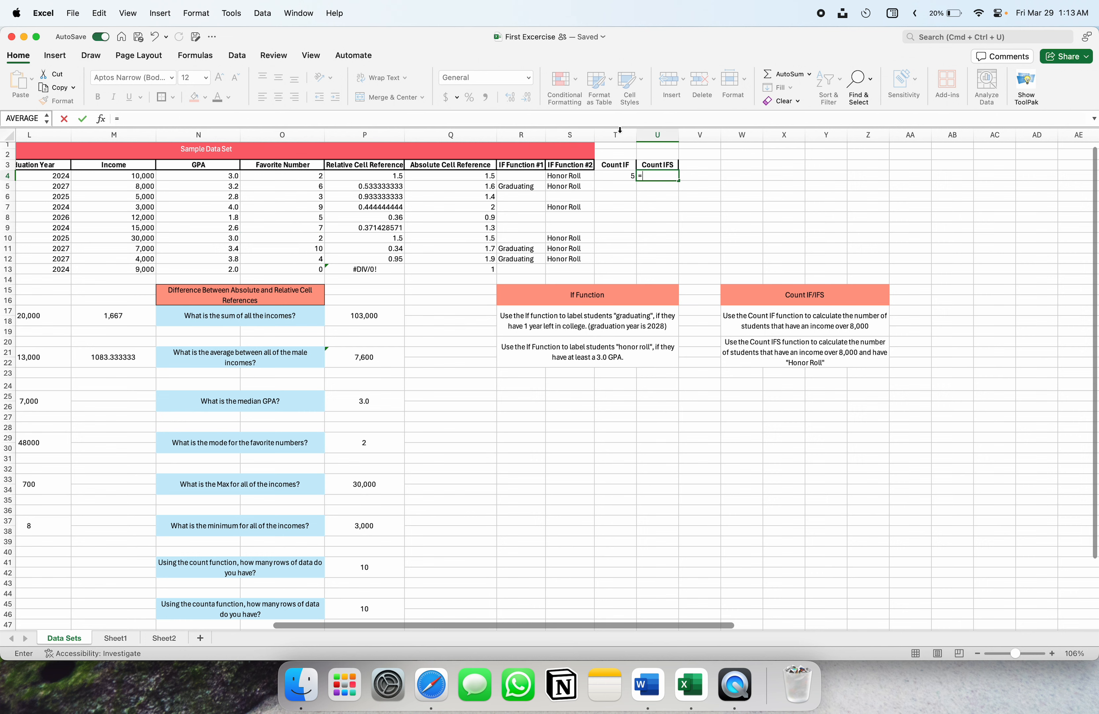
type("coun")
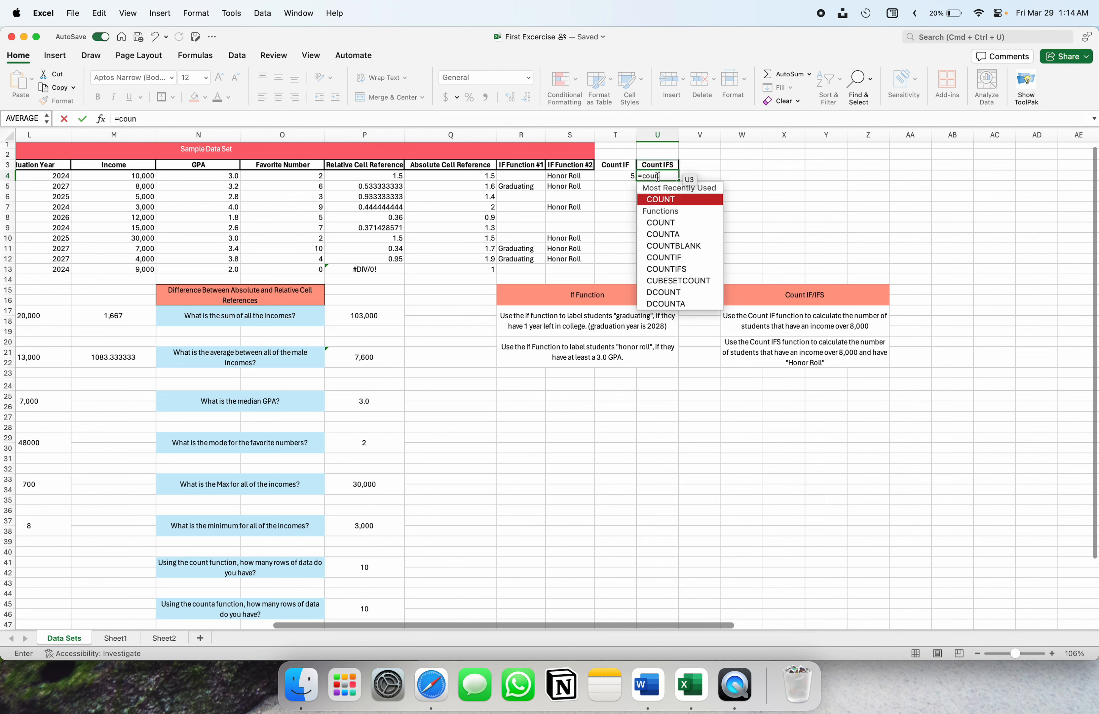
type("tifs")
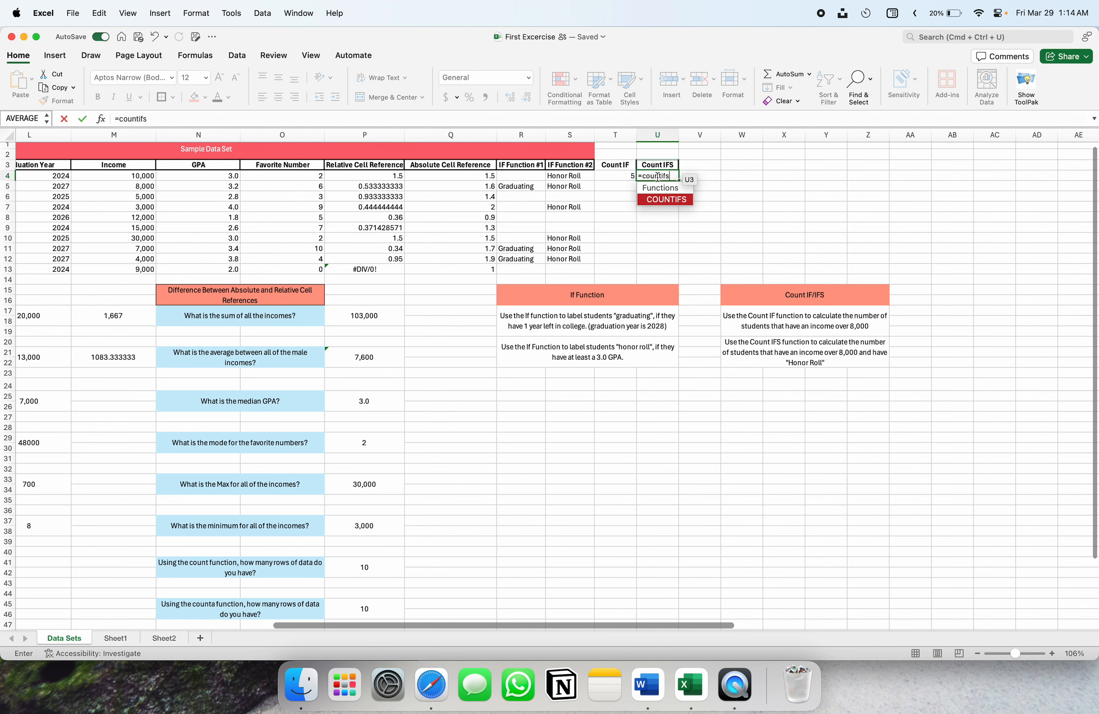
type("(")
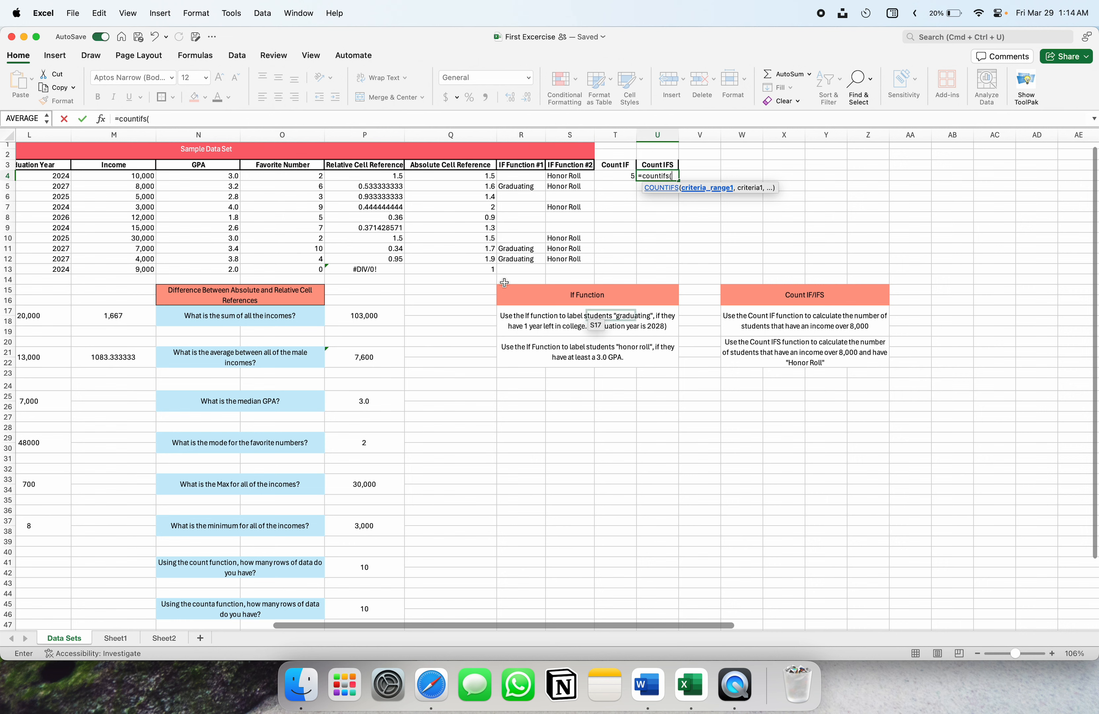
left_click(109, 184)
left_click_drag(108, 184, 110, 268)
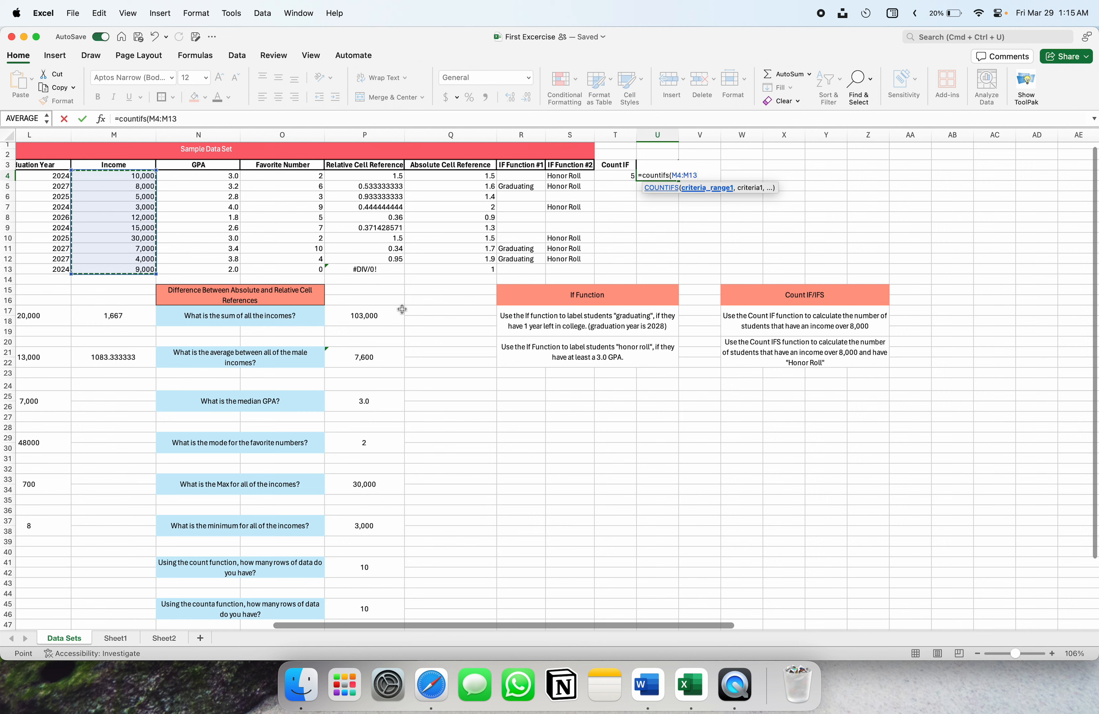
Set the first criterion of the COUNTIFS formula in U4 to ">8000" and enter the formula.
type(",")
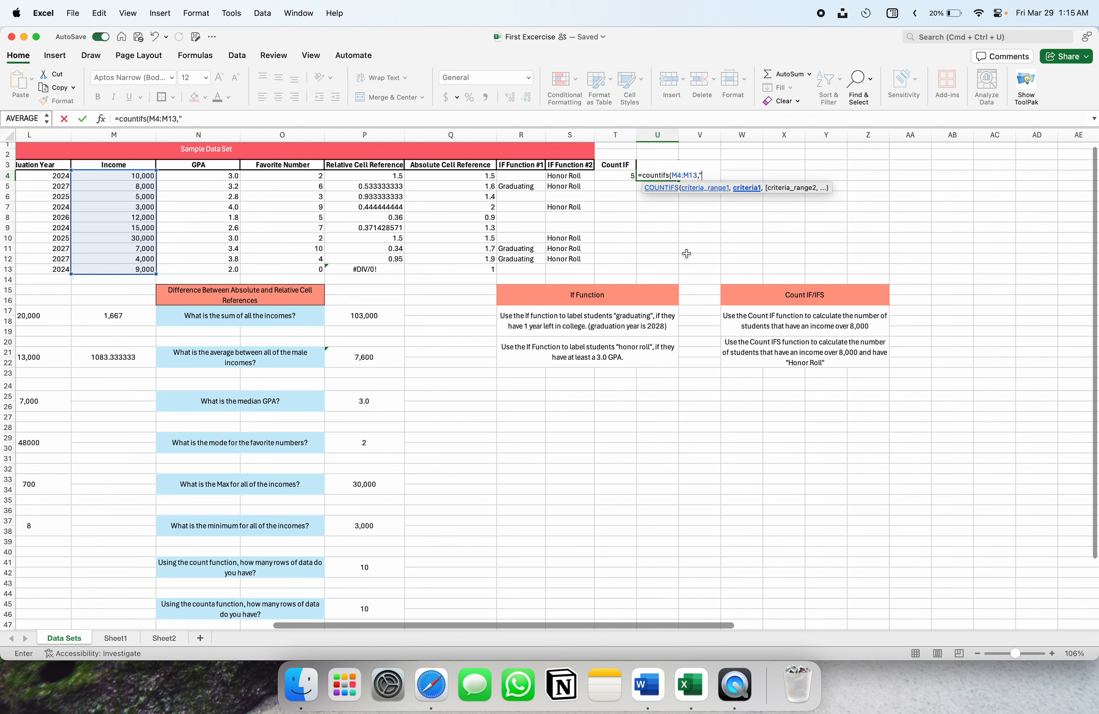
type(">8000\",")
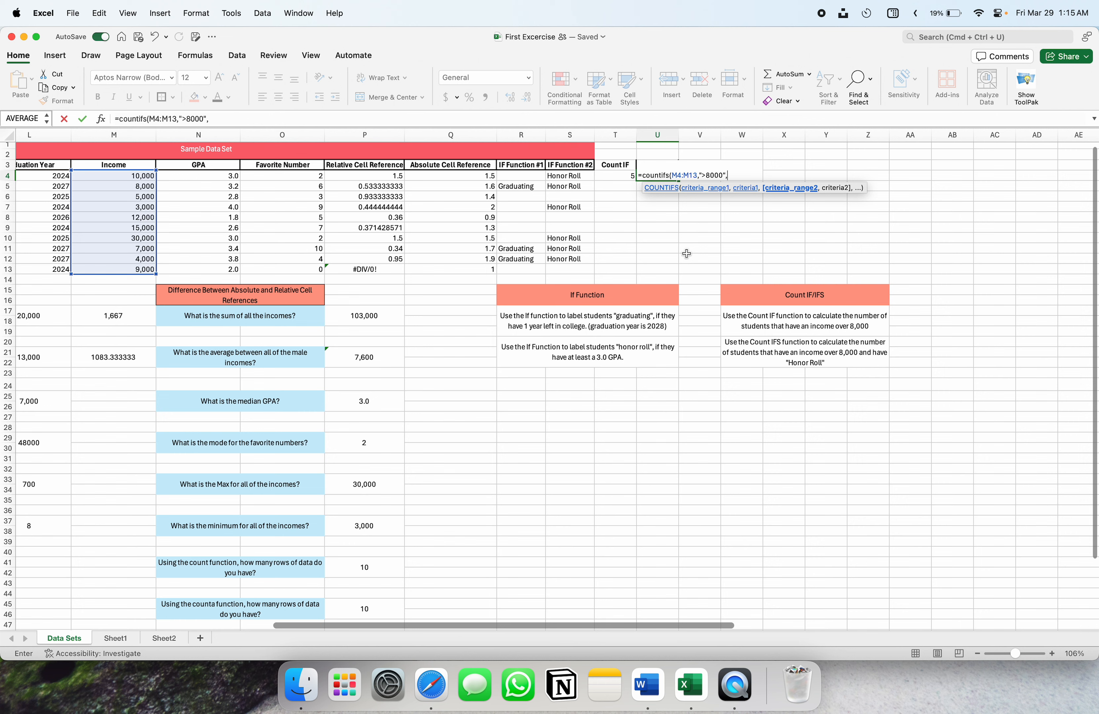
key("BackSpace")
type(")")
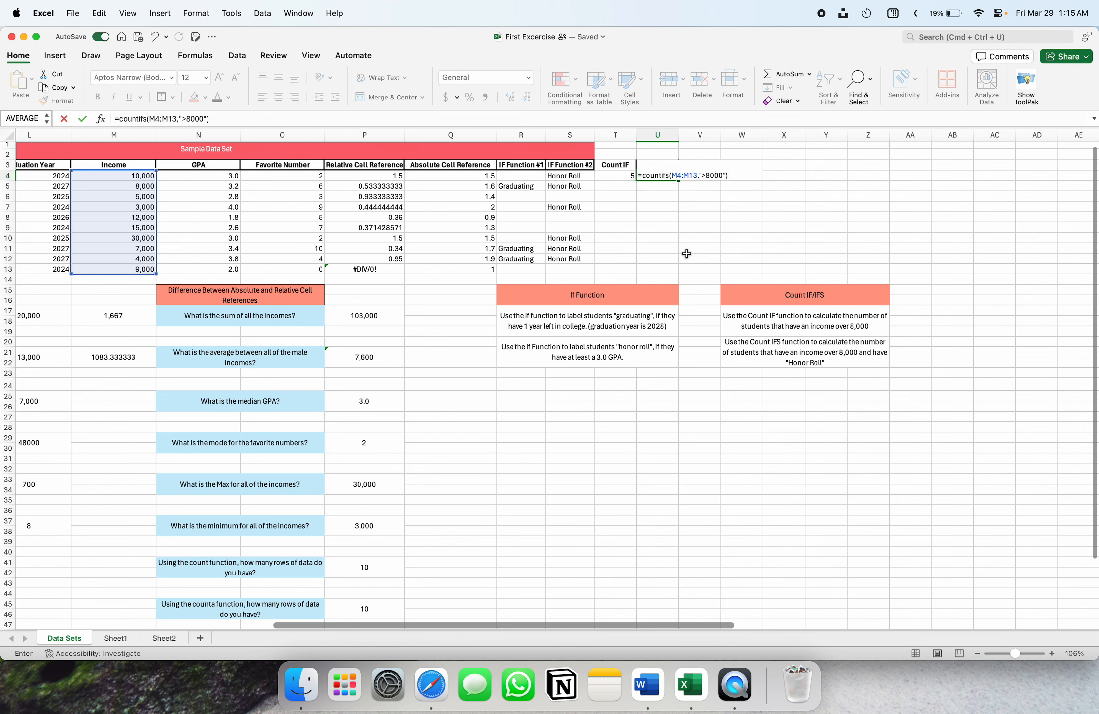
key("Return")
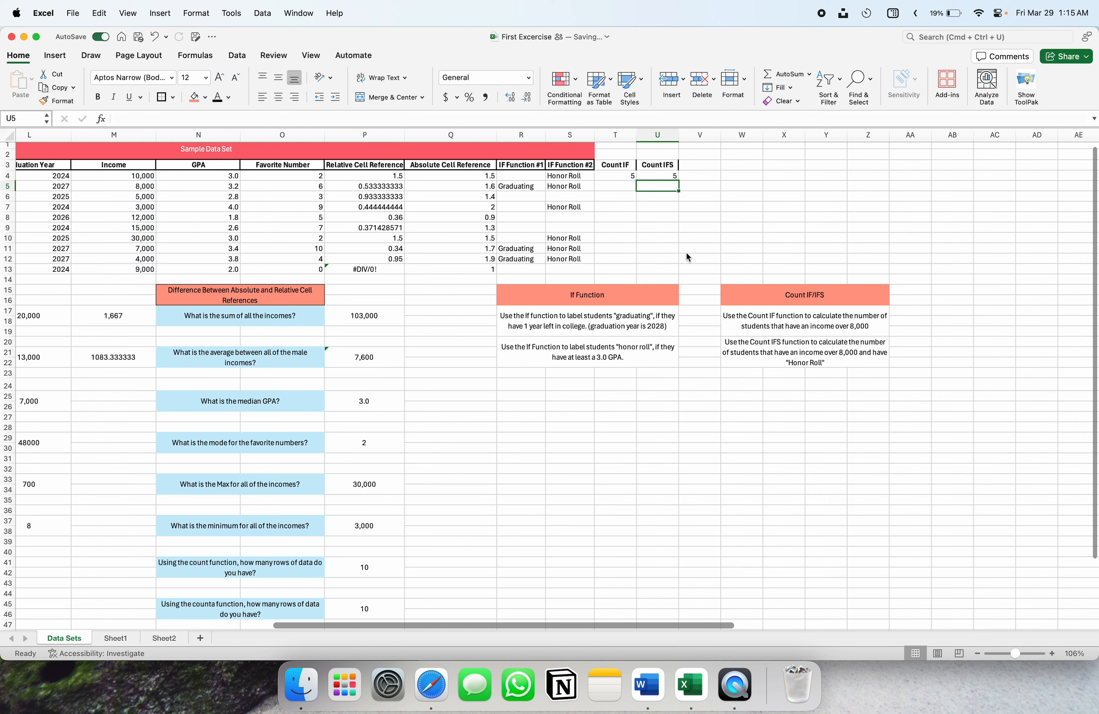
Reopen the COUNTIFS formula in U4 and add the IF Function #2 values S4:S13 as the second criteria range.
left_click(654, 175)
double_click(673, 177)
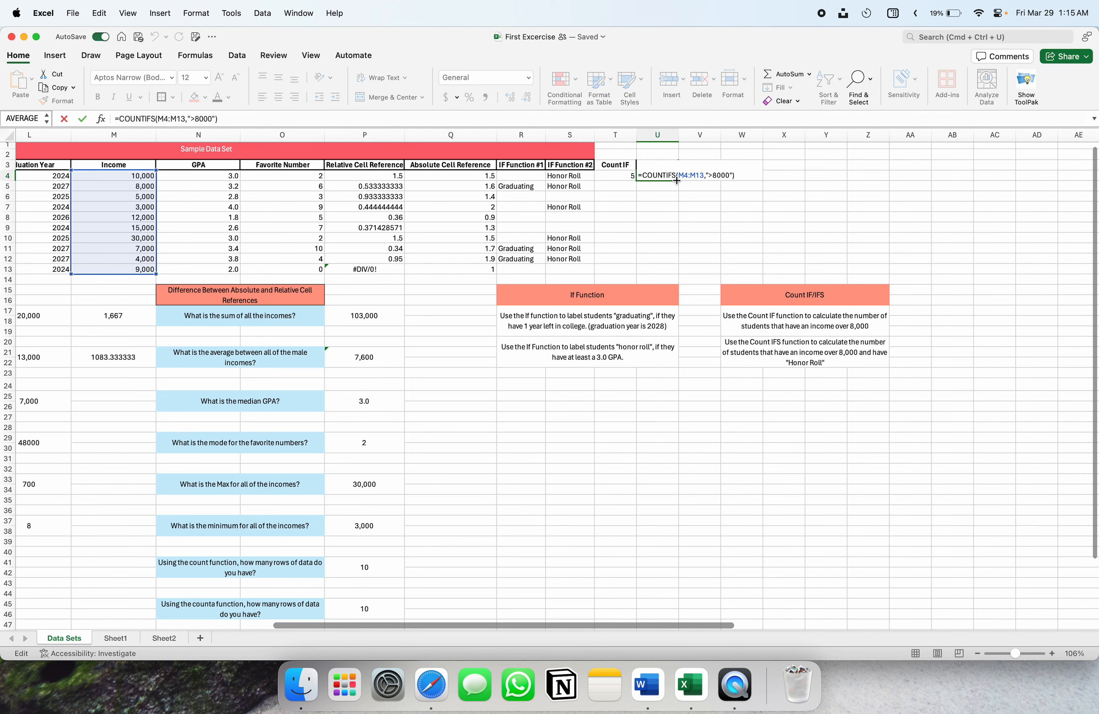
left_click(676, 176)
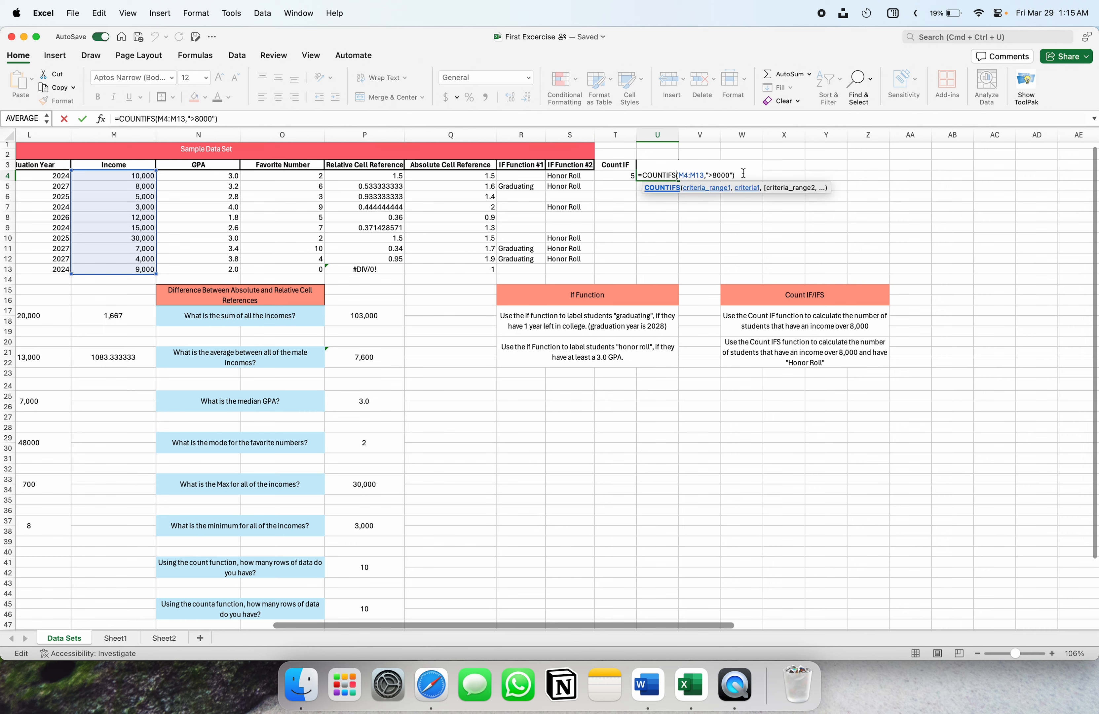
left_click(744, 174)
key("BackSpace")
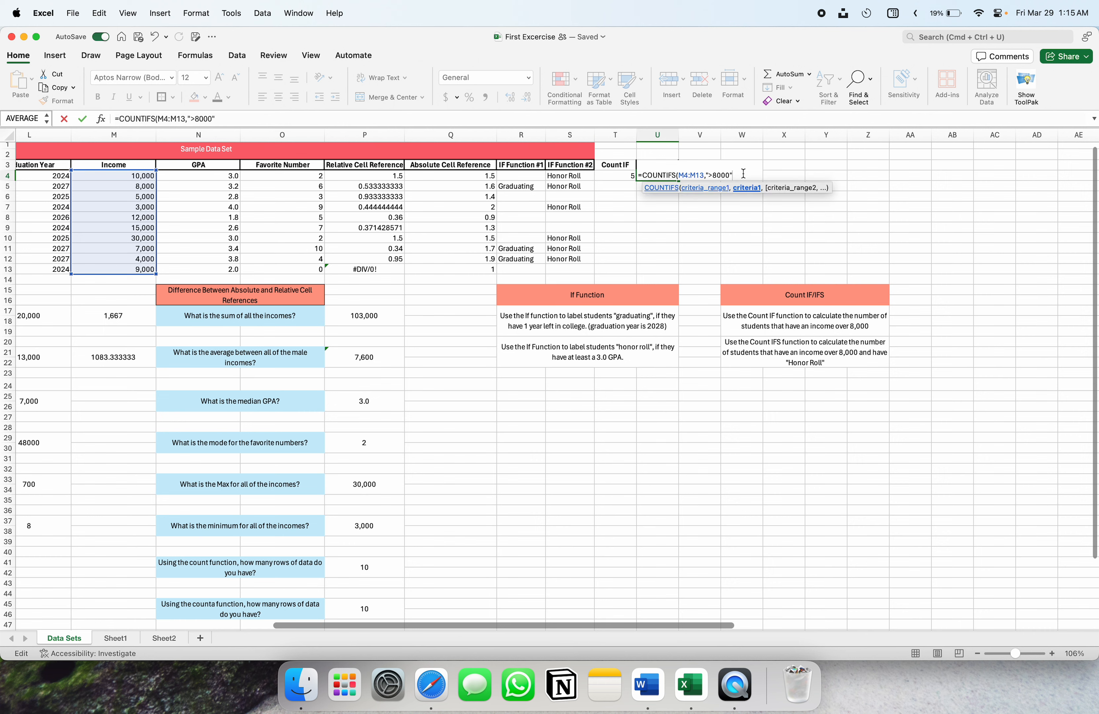
type(",")
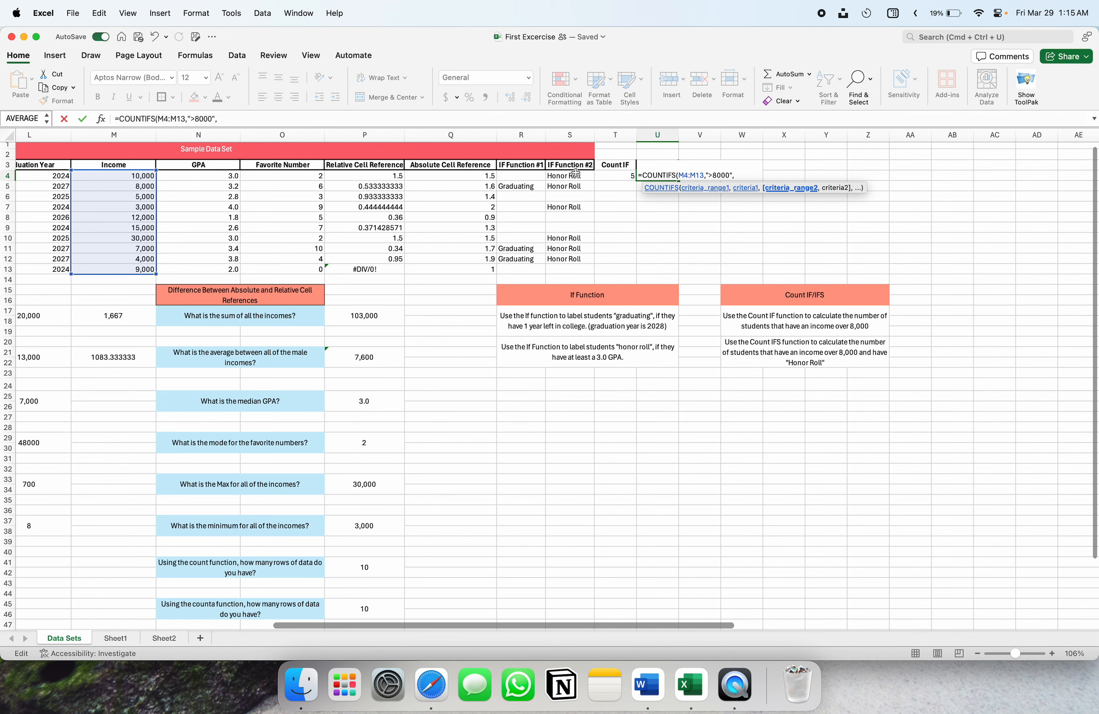
left_click_drag(575, 176, 570, 259)
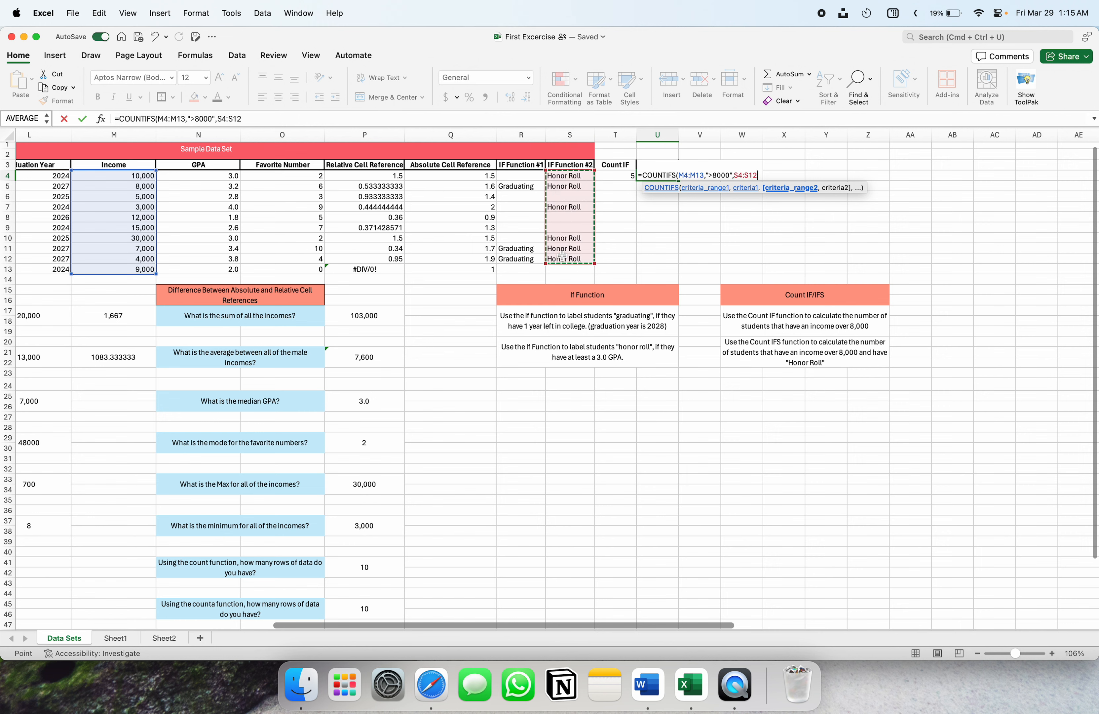
left_click_drag(578, 176, 568, 273)
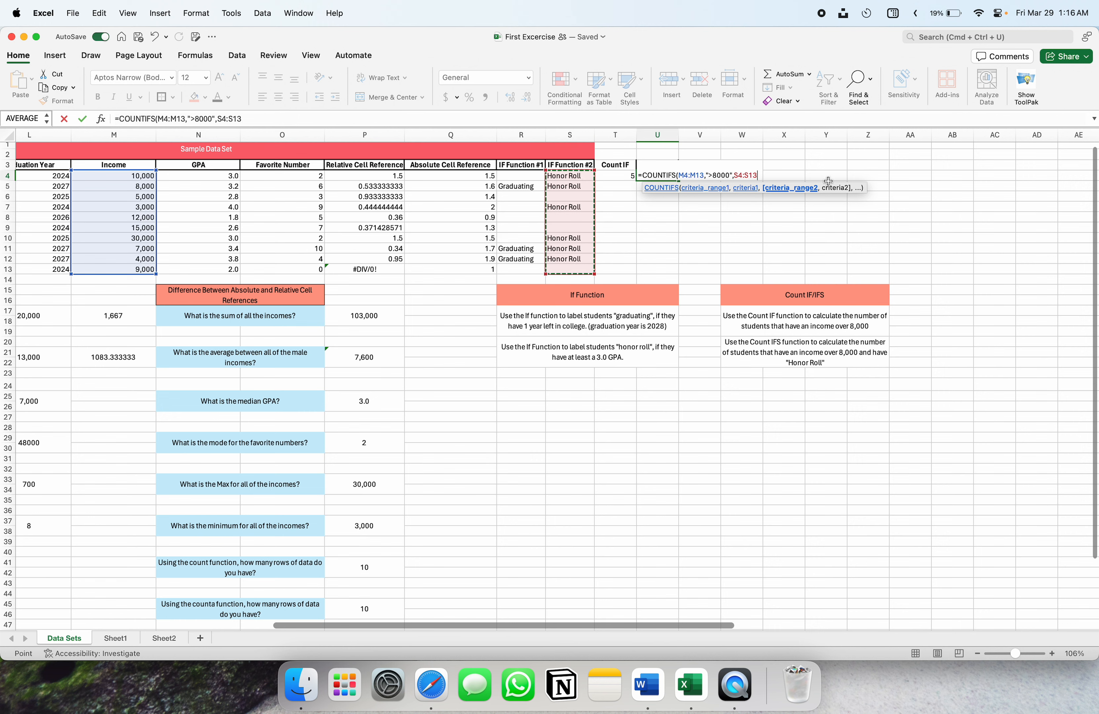
Set the second criterion of the COUNTIFS formula in U4 to "Honor Roll" and enter the formula.
type(",")
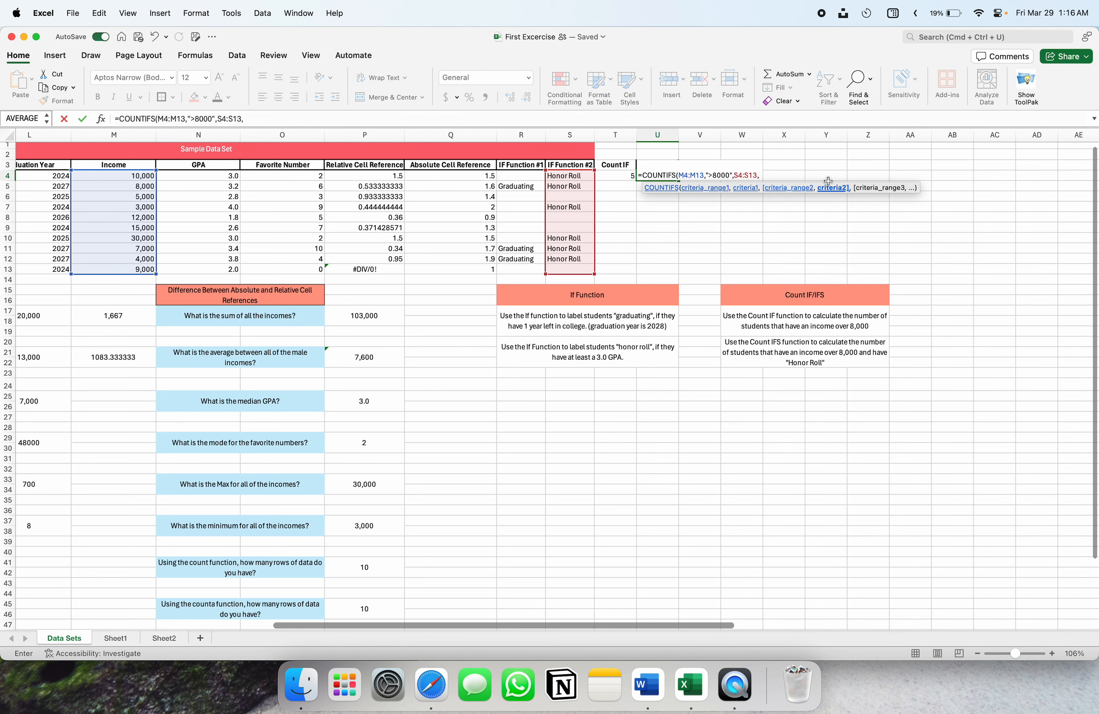
type("\"Honor Roll\")")
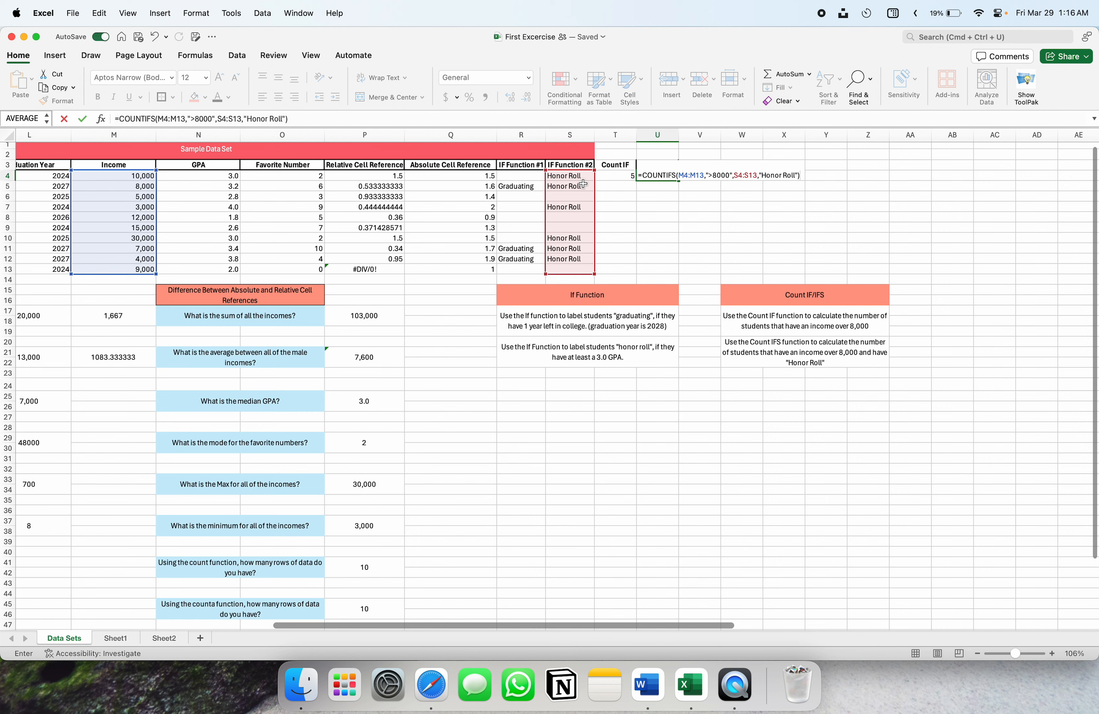
key("Return")
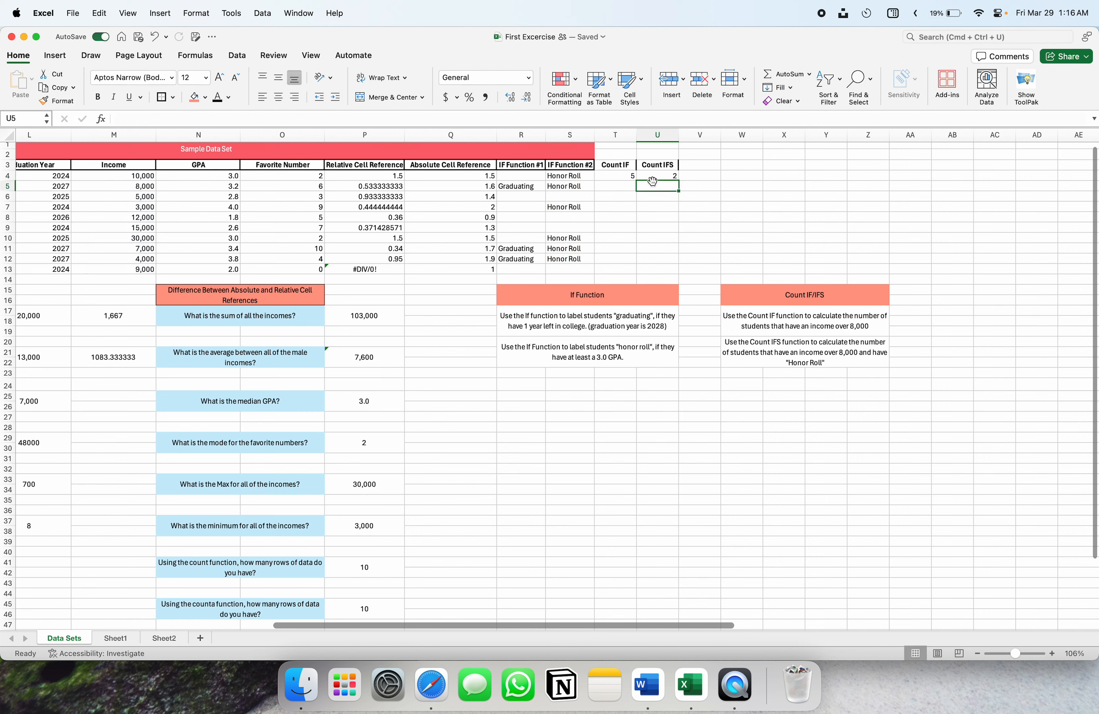
Check the rows with incomes over 8,000 against their Honor Roll labels in the IF Function #2 column to verify the count.
left_click(658, 174)
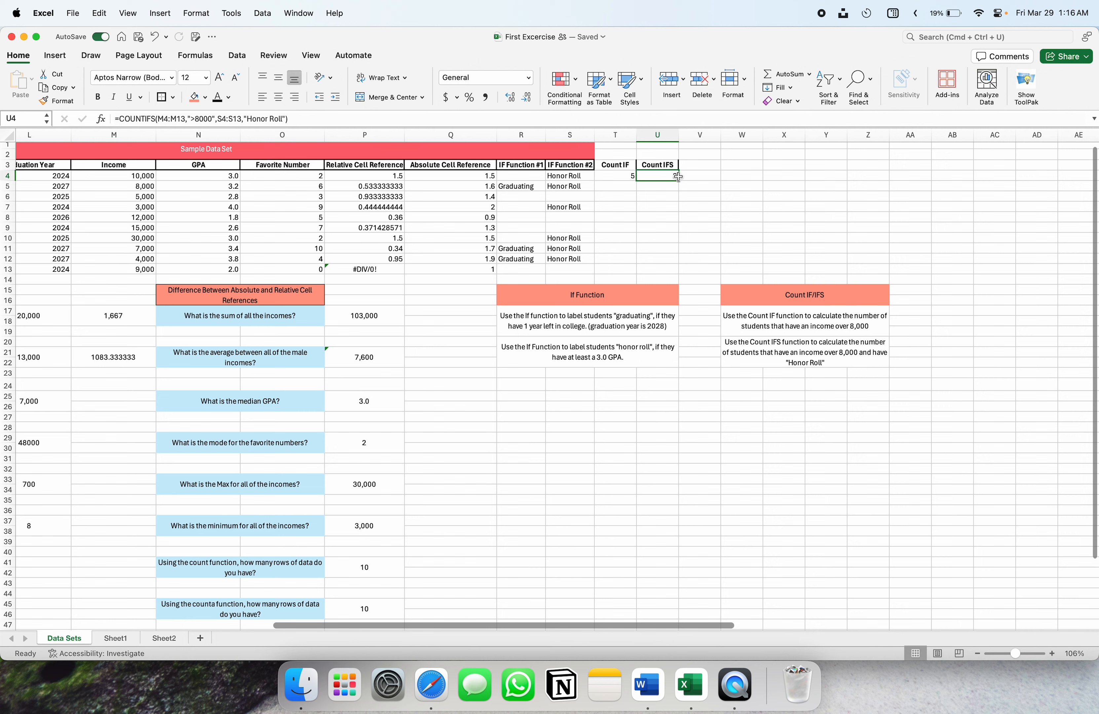
left_click_drag(148, 187, 169, 188)
left_click_drag(146, 269, 548, 264)
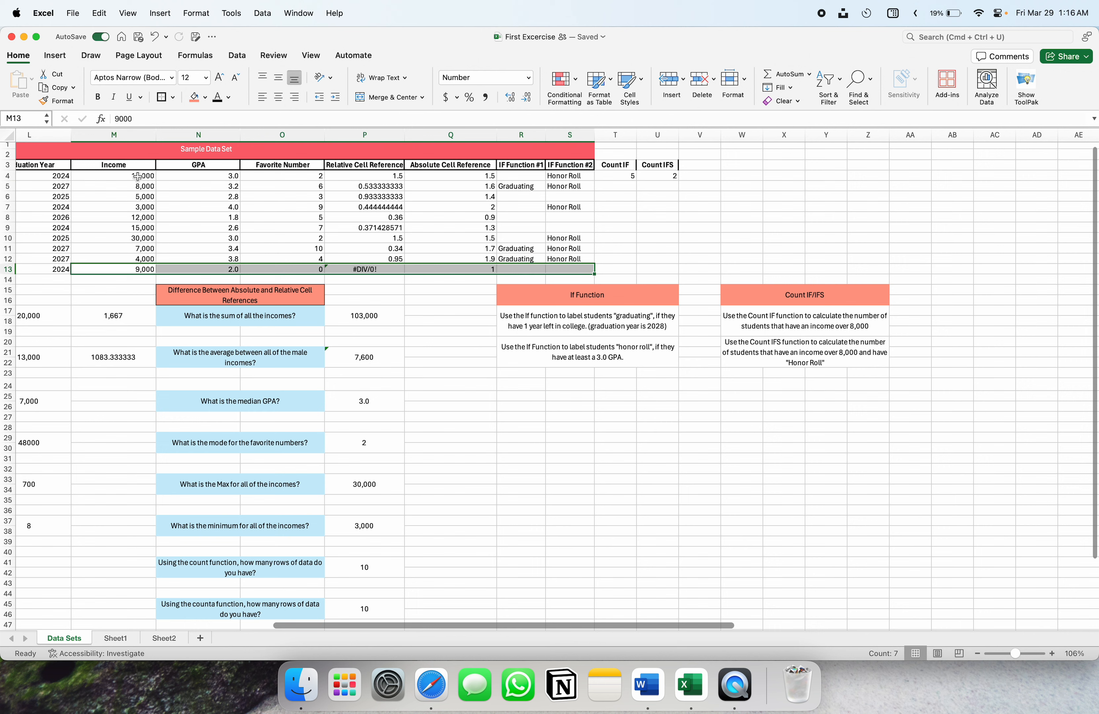
left_click_drag(142, 176, 565, 176)
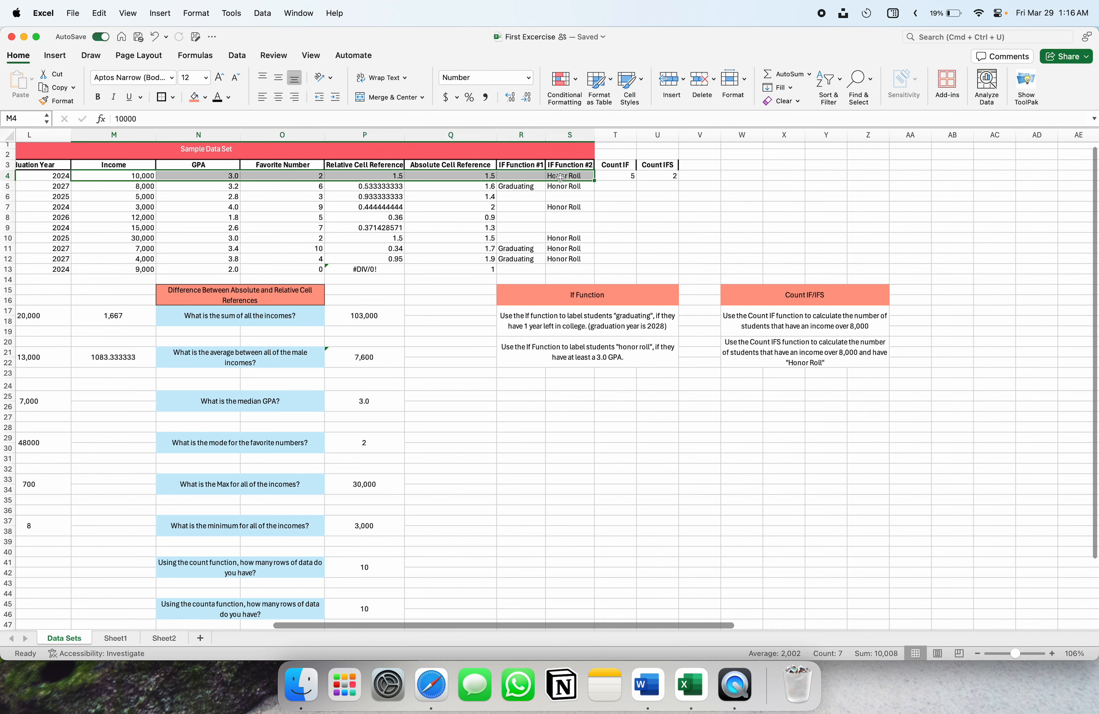
left_click_drag(132, 217, 578, 230)
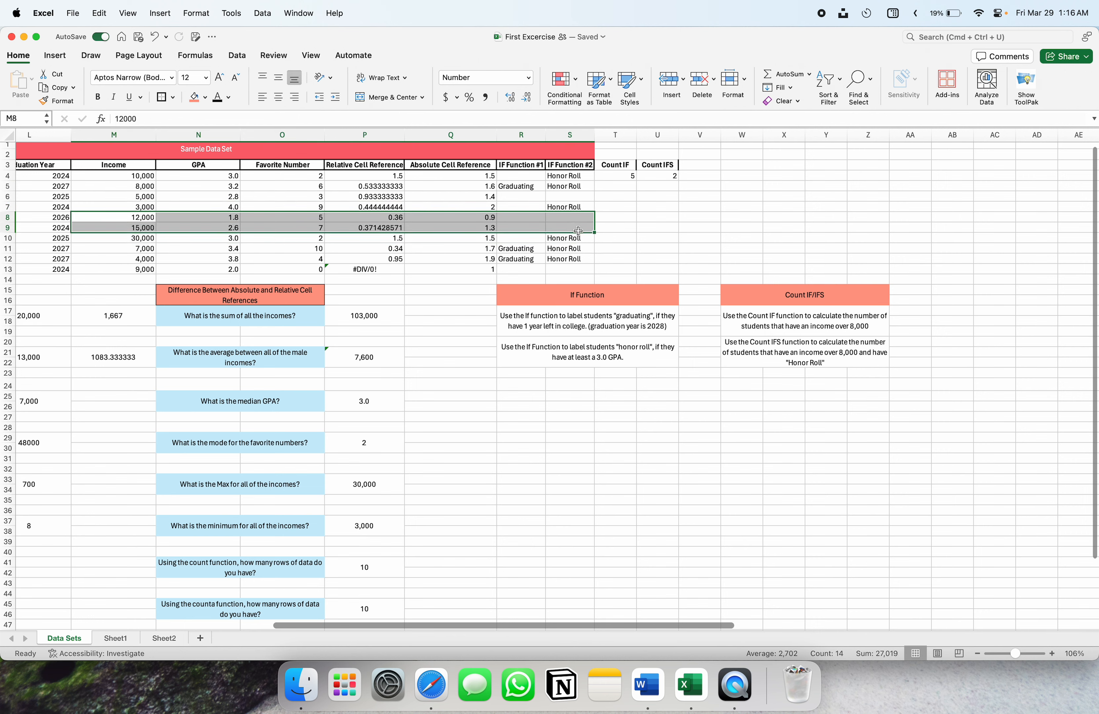
left_click_drag(109, 249, 543, 221)
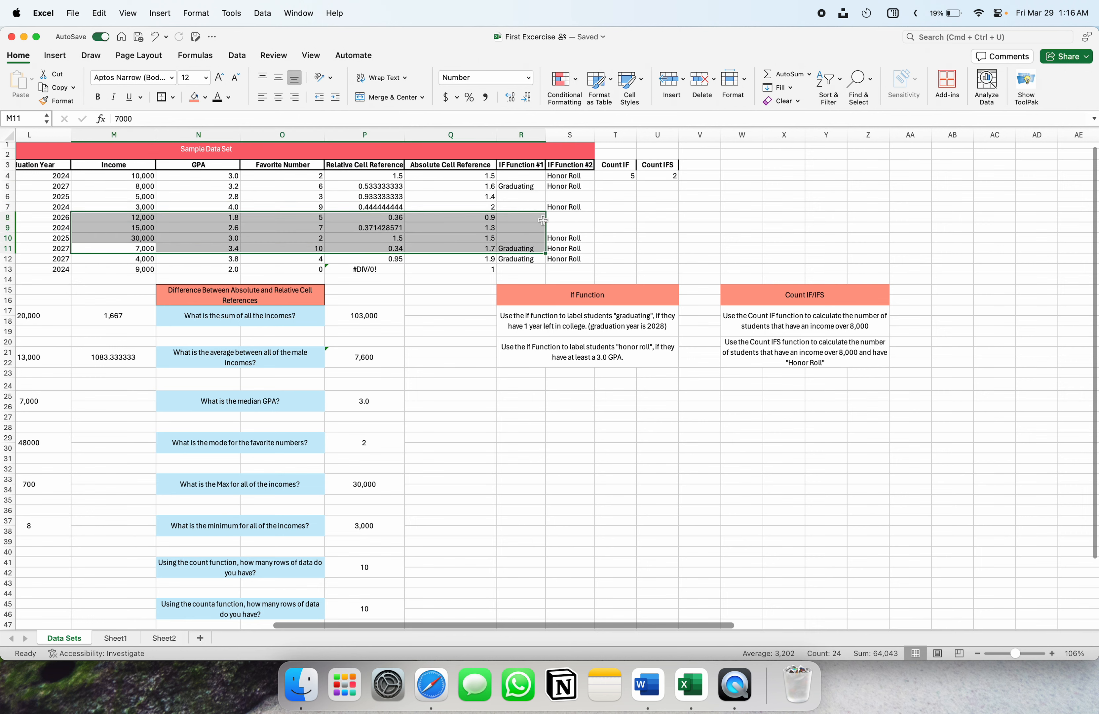
left_click(128, 238)
key("Right")
key("Right")
key("Right")
key("Right")
key("Right")
key("Right")
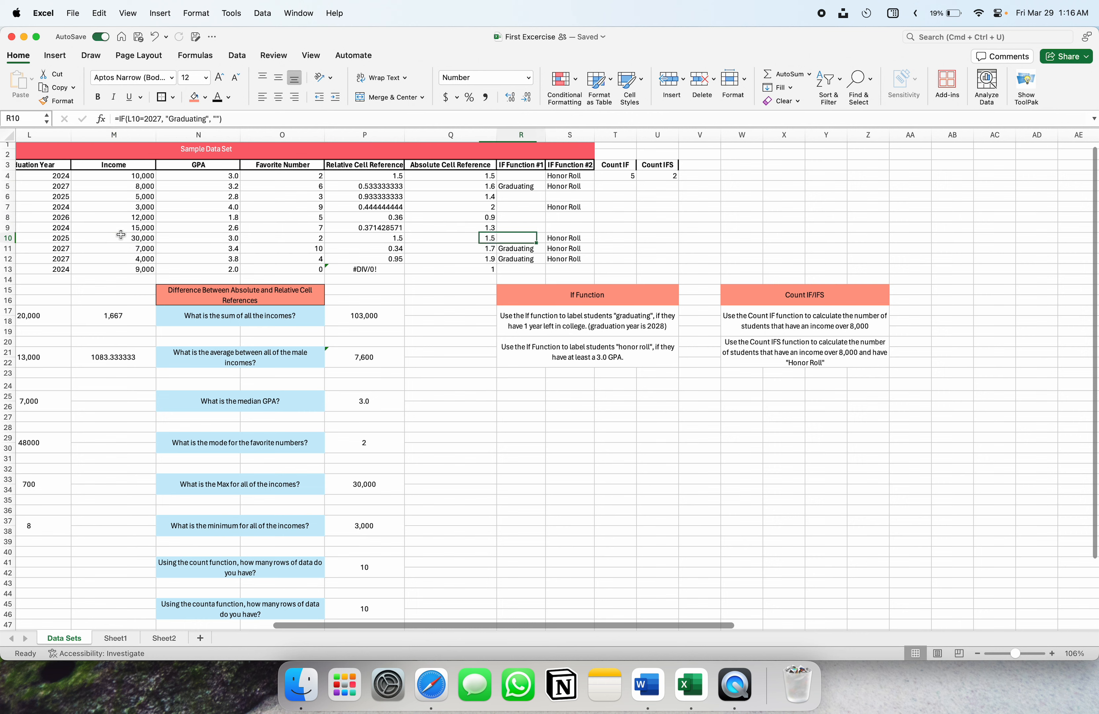
Reopen the COUNTIFS formula in U4 and remove the "Honor Roll" text criterion, keeping the range S4:S13.
double_click(658, 175)
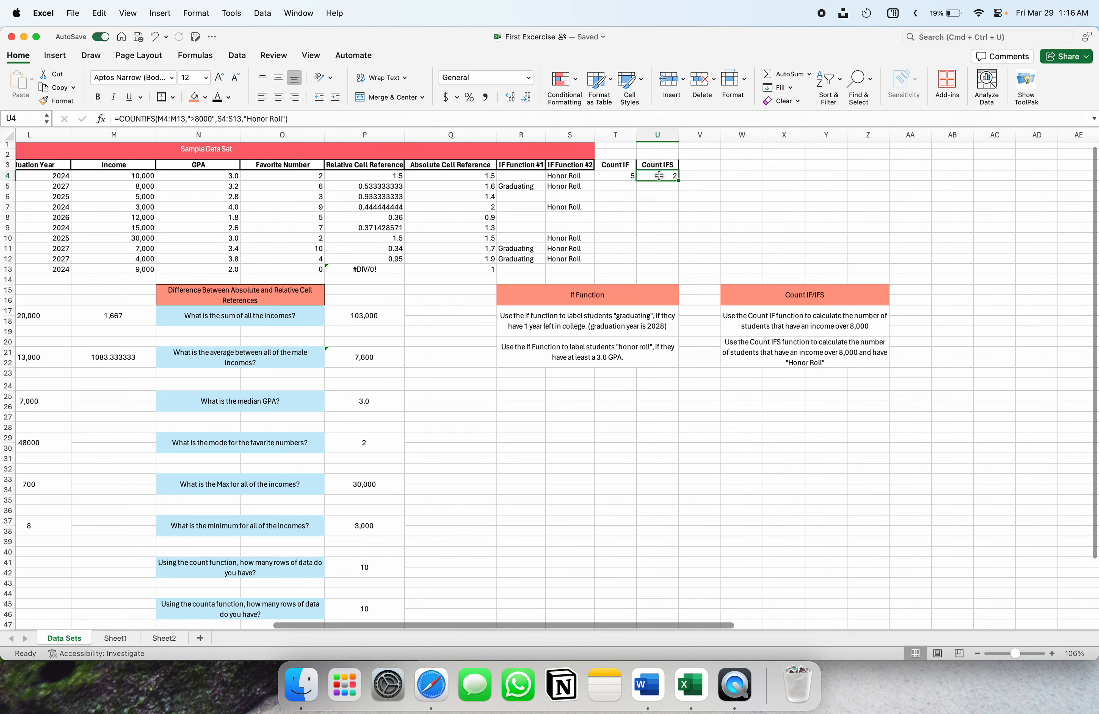
left_click(794, 175)
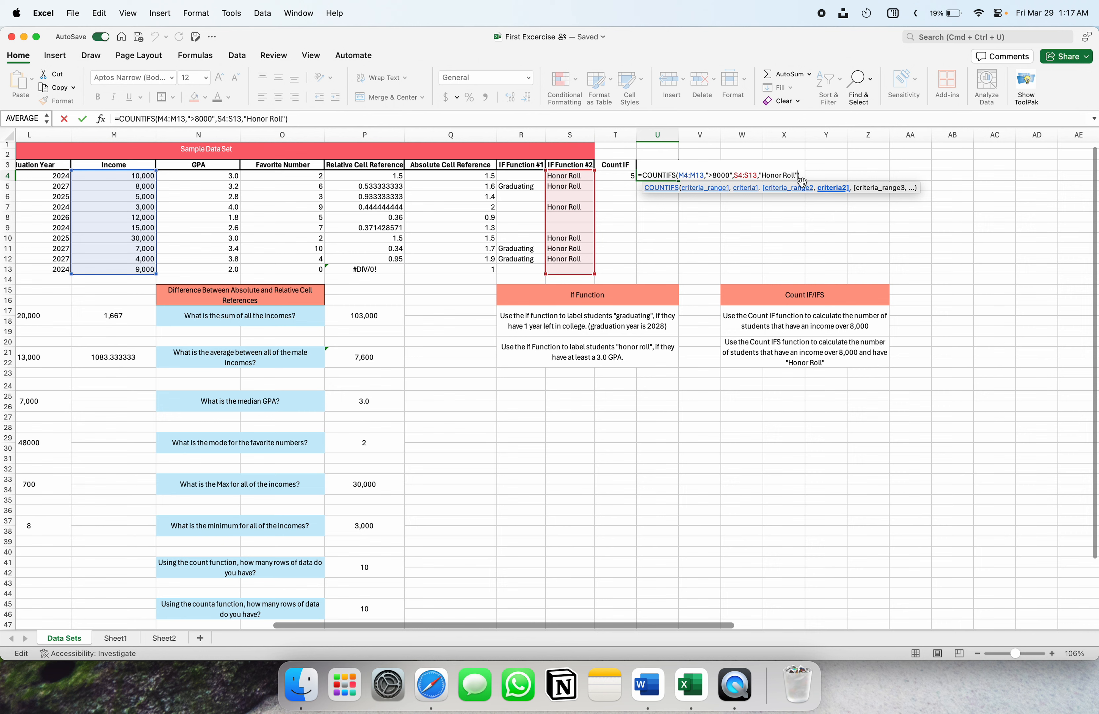
key("BackSpace")
key("BackSpace")
key("BackSpace")
key("BackSpace")
key("BackSpace")
key("BackSpace")
key("BackSpace")
key("BackSpace")
key("BackSpace")
key("BackSpace")
key("BackSpace")
key("BackSpace")
Consult the Criteria table beside Complex Math Functions and try the plain number 1234 as the second criterion in U4.
scroll(545, 326, "down", 5)
scroll(545, 326, "left", 5)
scroll(545, 326, "down", 3)
scroll(545, 326, "left", 2)
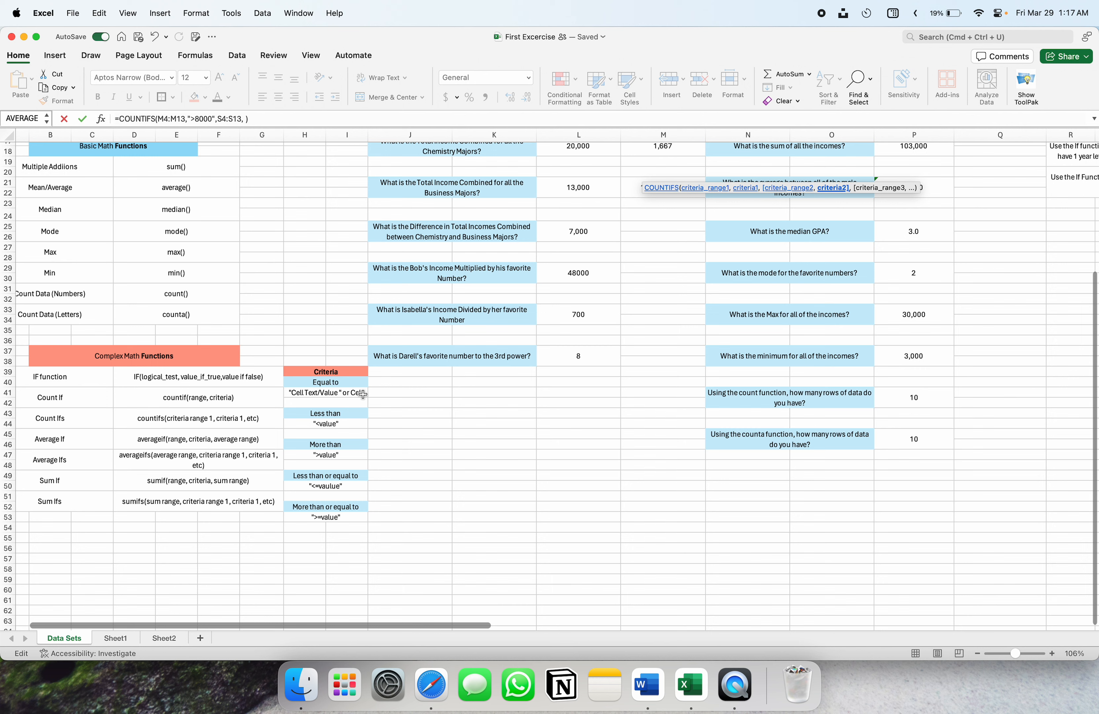
scroll(488, 383, "up", 5)
scroll(489, 383, "right", 5)
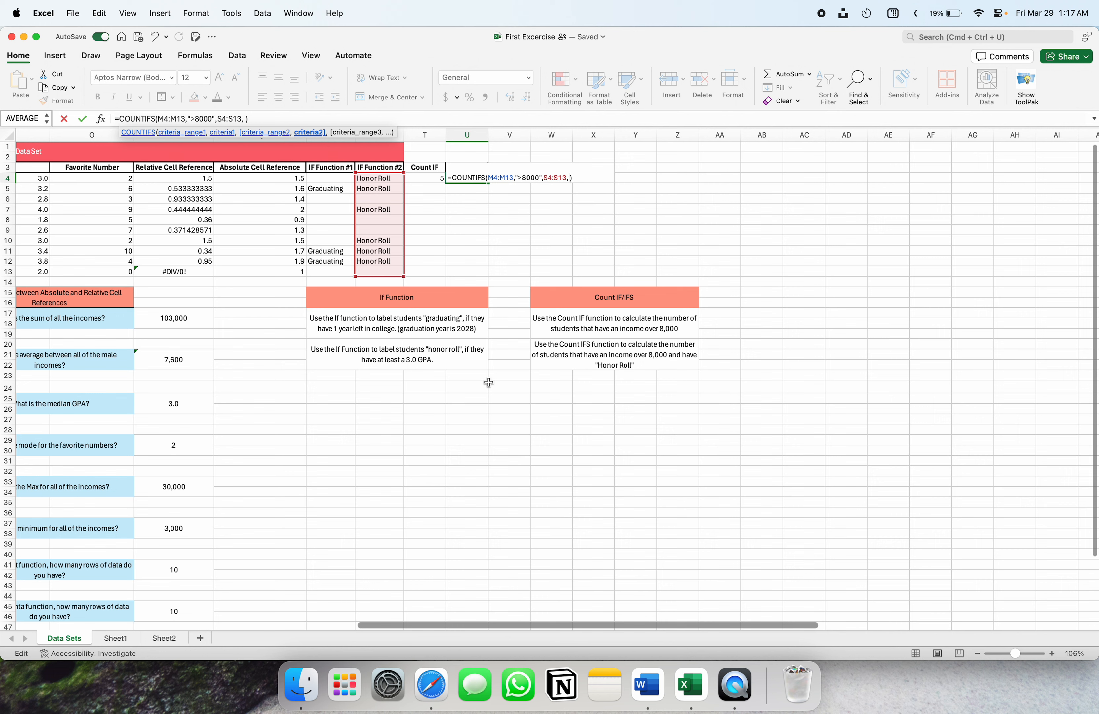
type("1234")
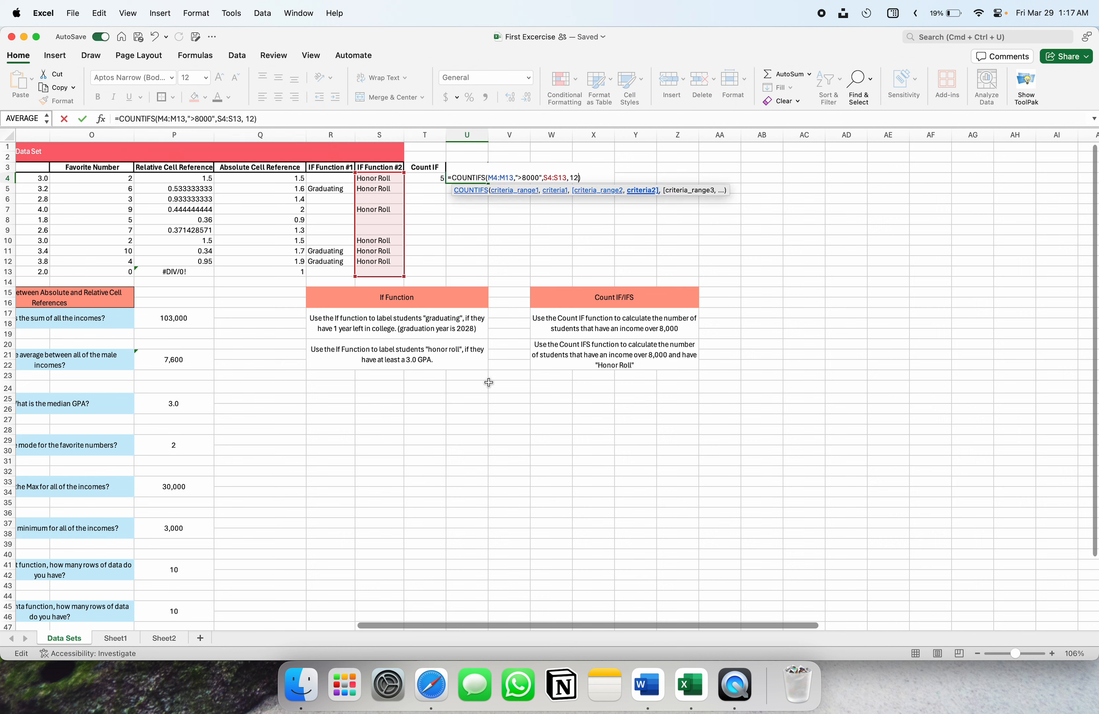
key("BackSpace")
key("BackSpace")
key("BackSpace")
key("BackSpace")
Use the Honor Roll cell S10 as the second criterion of the COUNTIFS formula in U4 and enter the formula.
left_click_drag(393, 188, 392, 201)
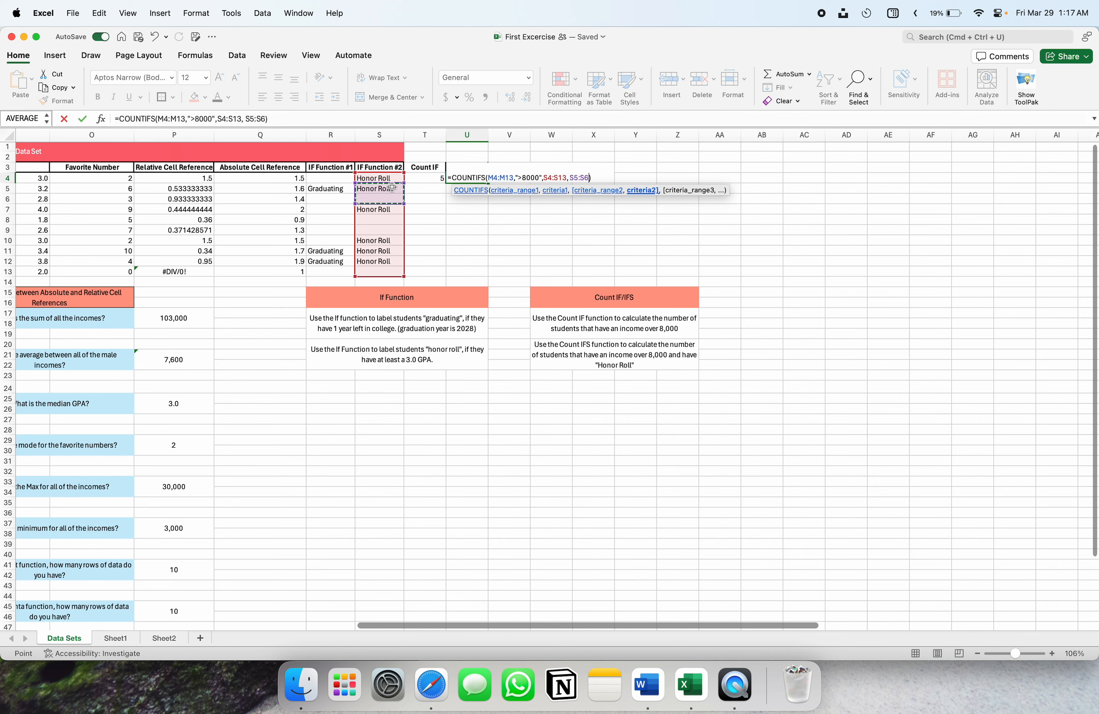
left_click(393, 208)
left_click(393, 241)
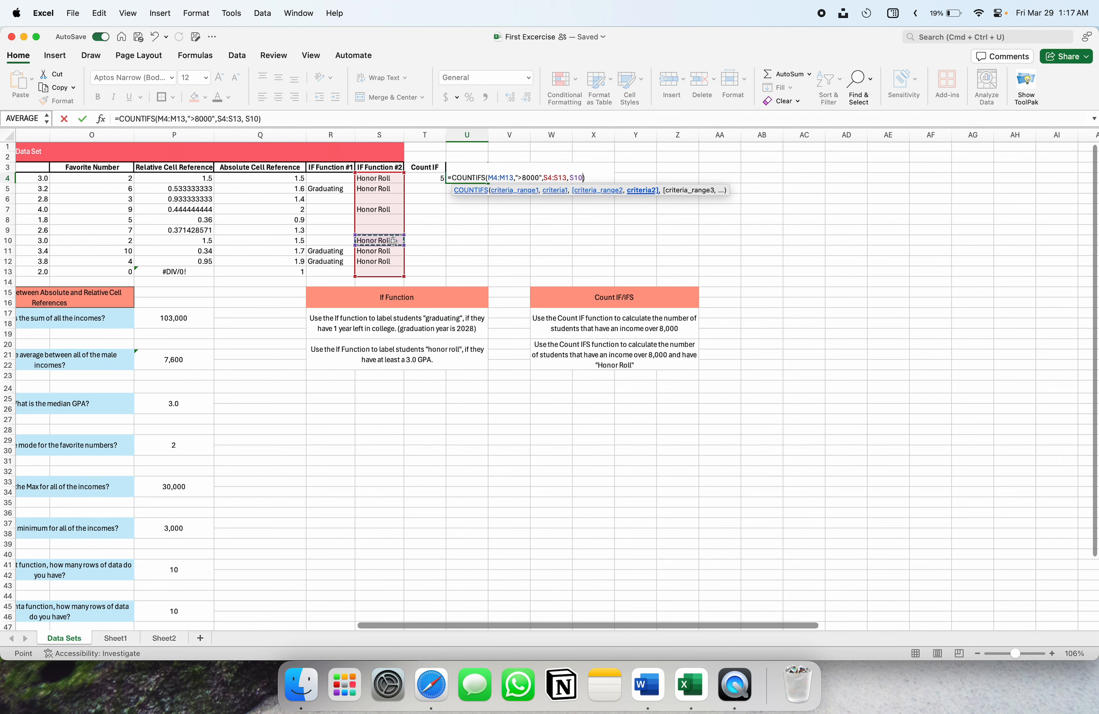
key("Return")
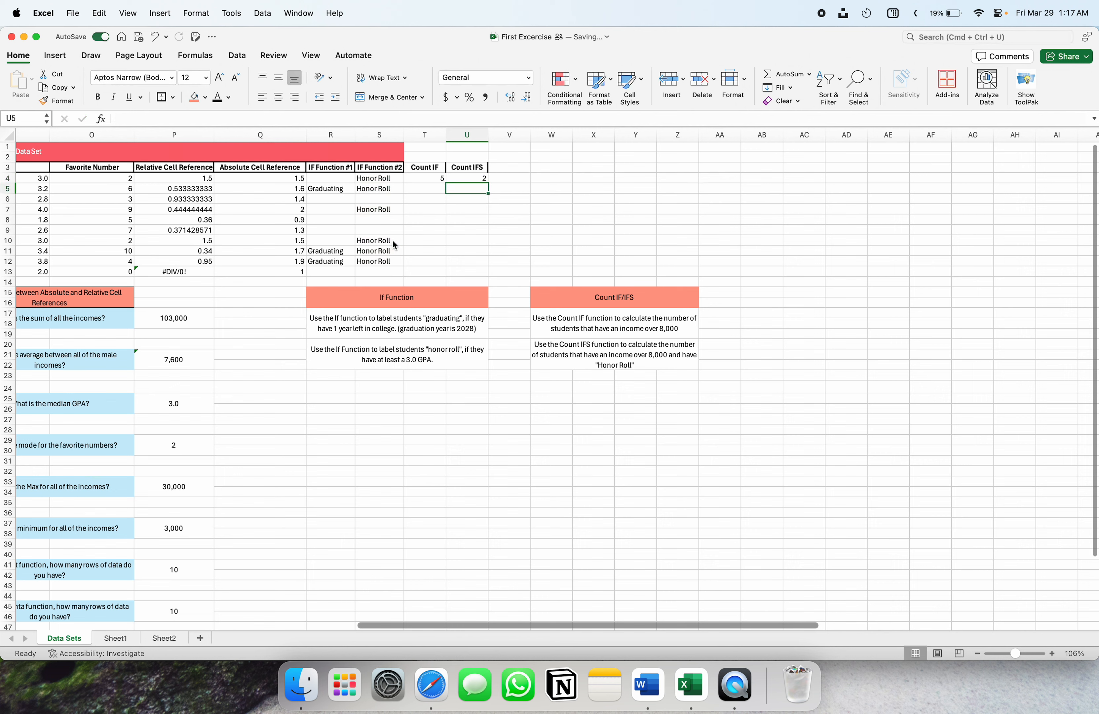
left_click(466, 178)
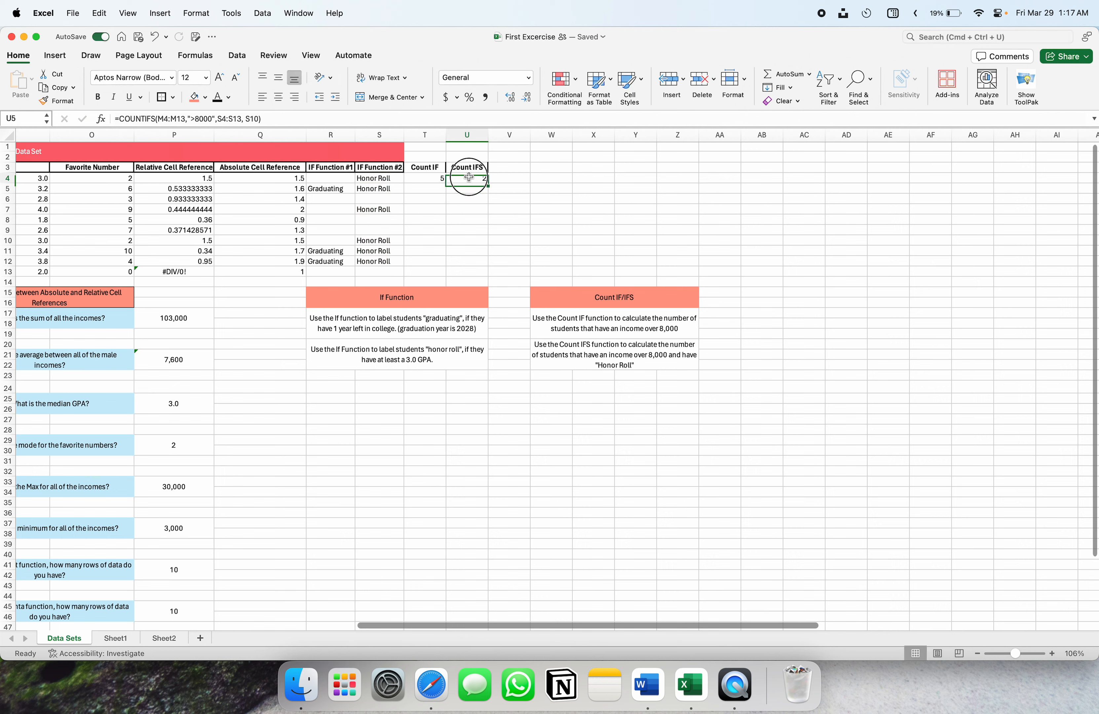
left_click(494, 208)
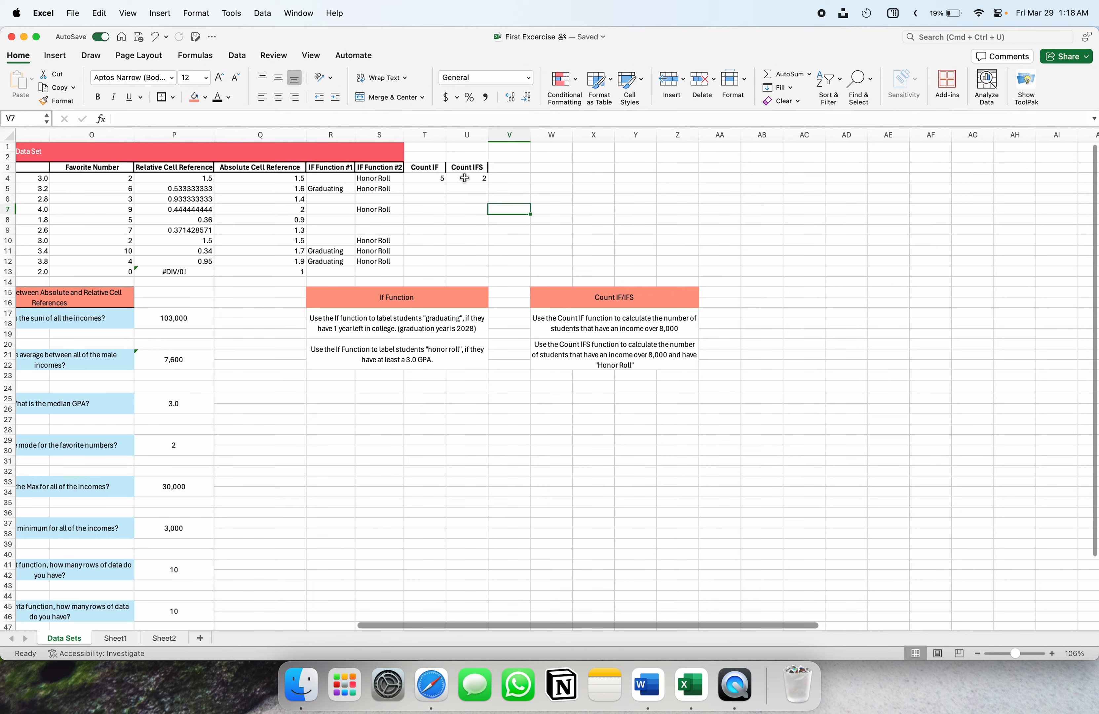
left_click(468, 199)
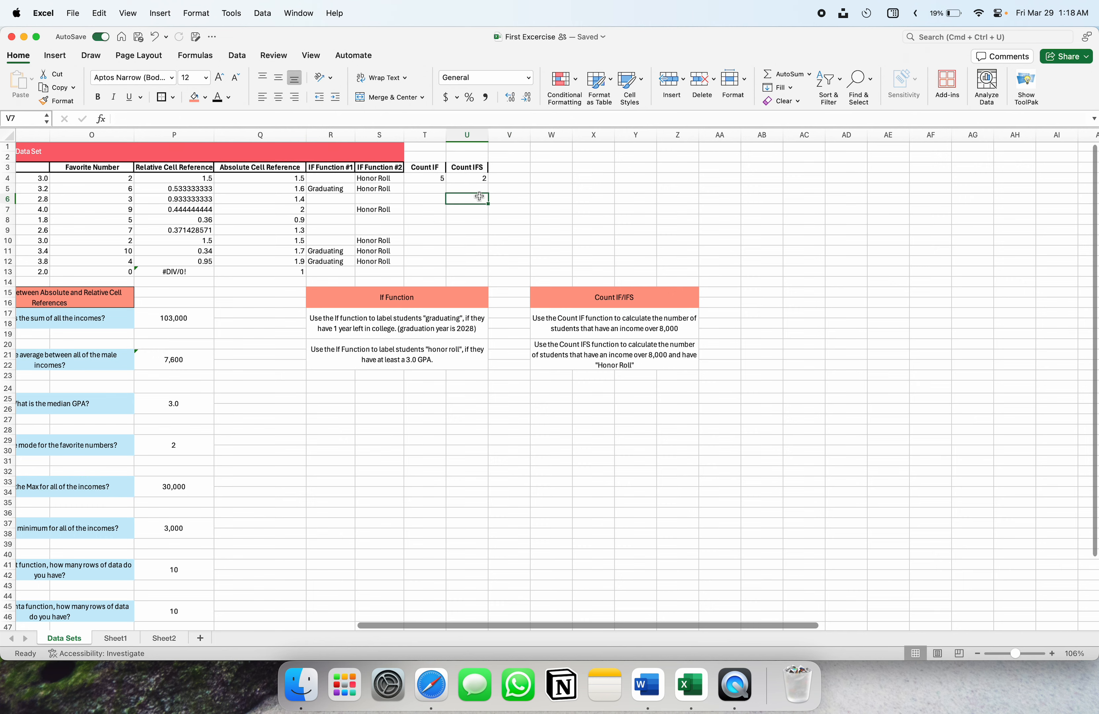
left_click(467, 179)
left_click(498, 227)
scroll(543, 255, "left", 2)
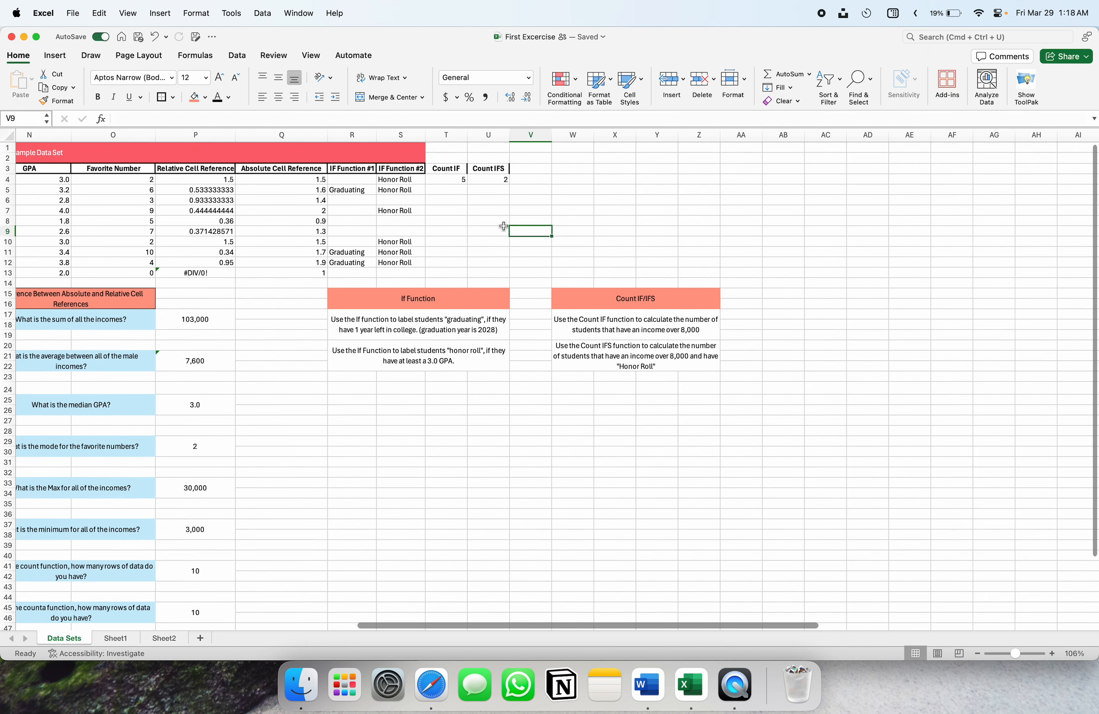
left_click_drag(591, 314, 602, 353)
left_click_drag(541, 260, 474, 213)
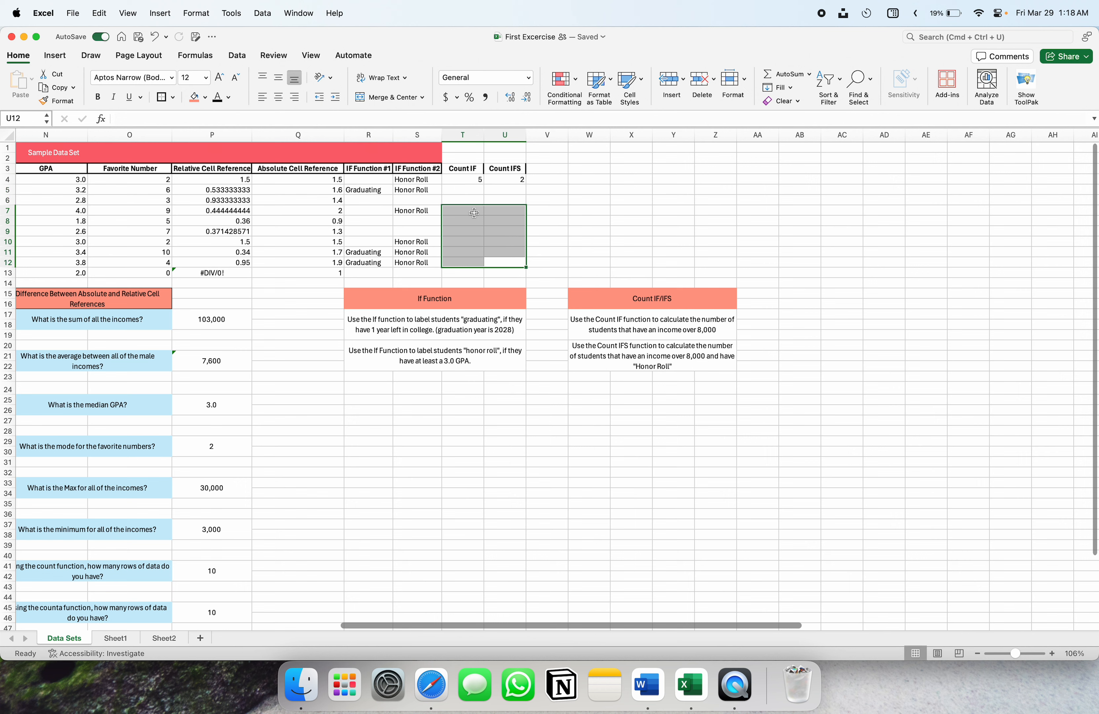
left_click(473, 213)
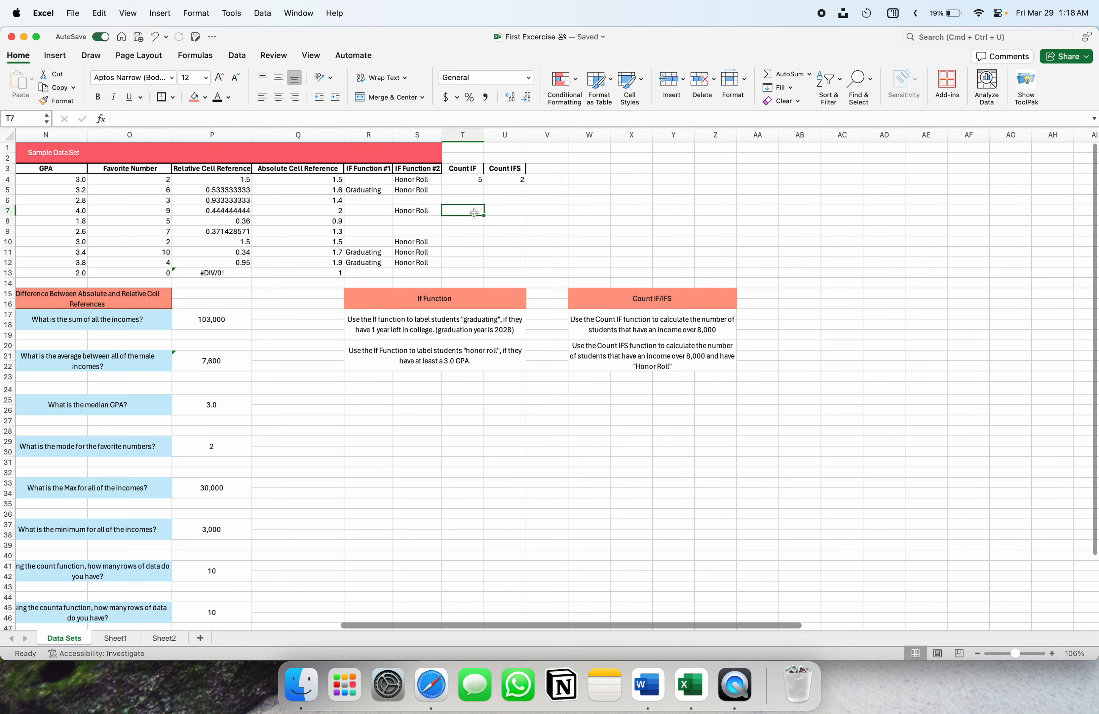
scroll(474, 213, "left", 3)
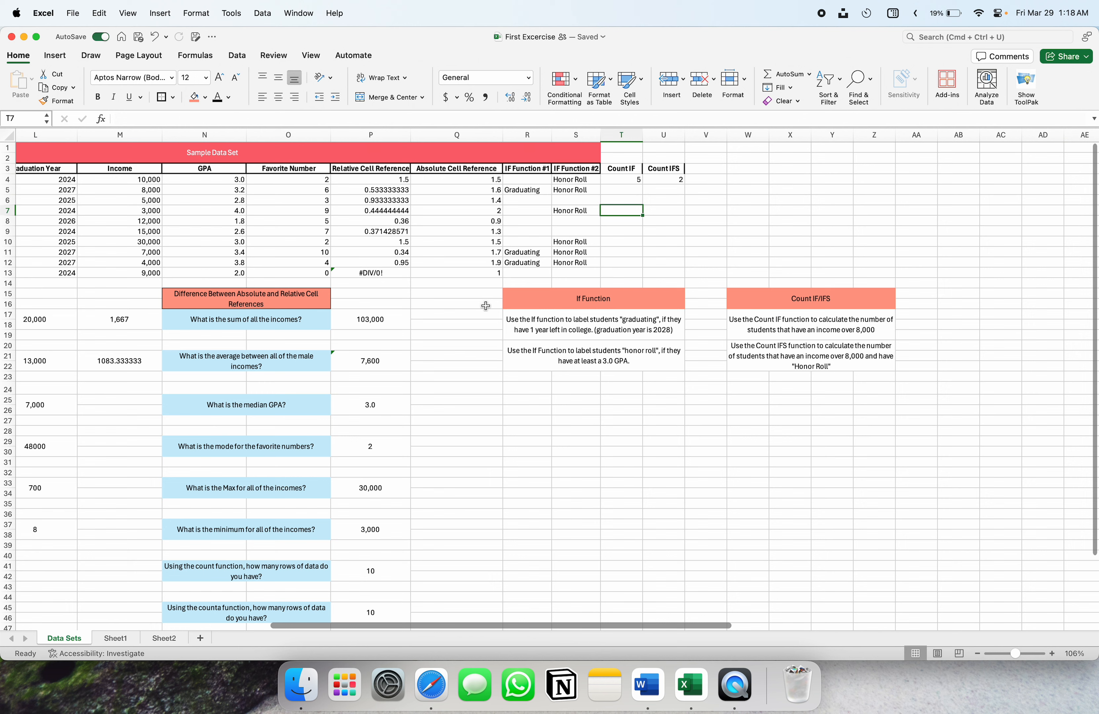
left_click(482, 297)
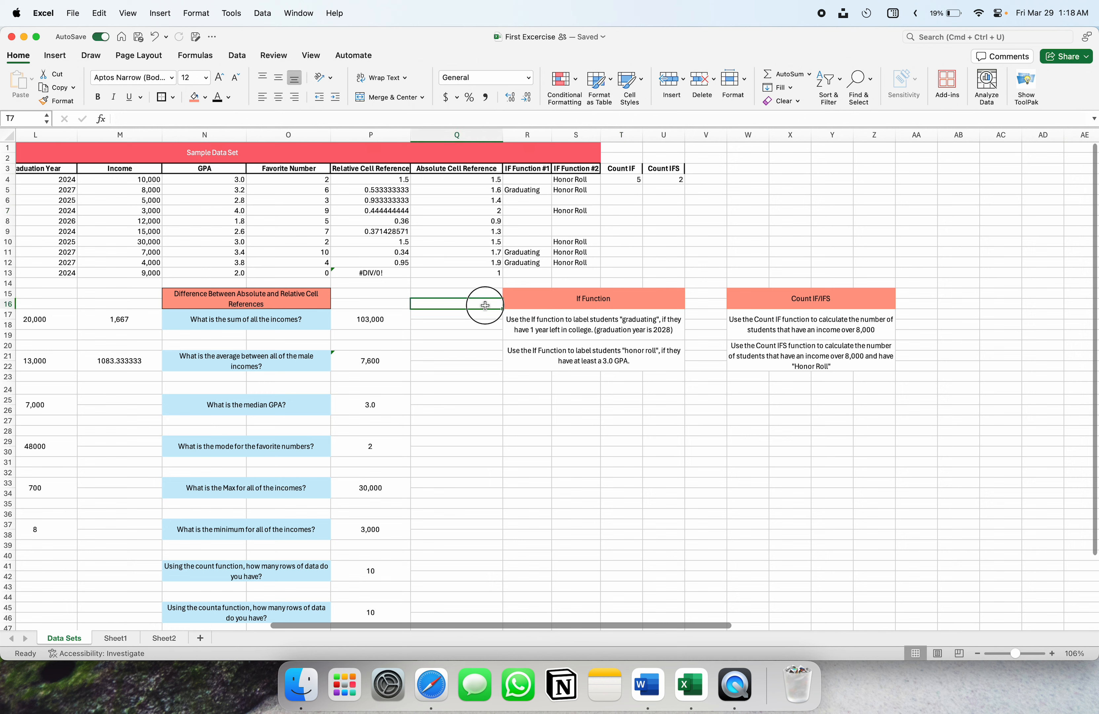
left_click_drag(466, 297, 456, 306)
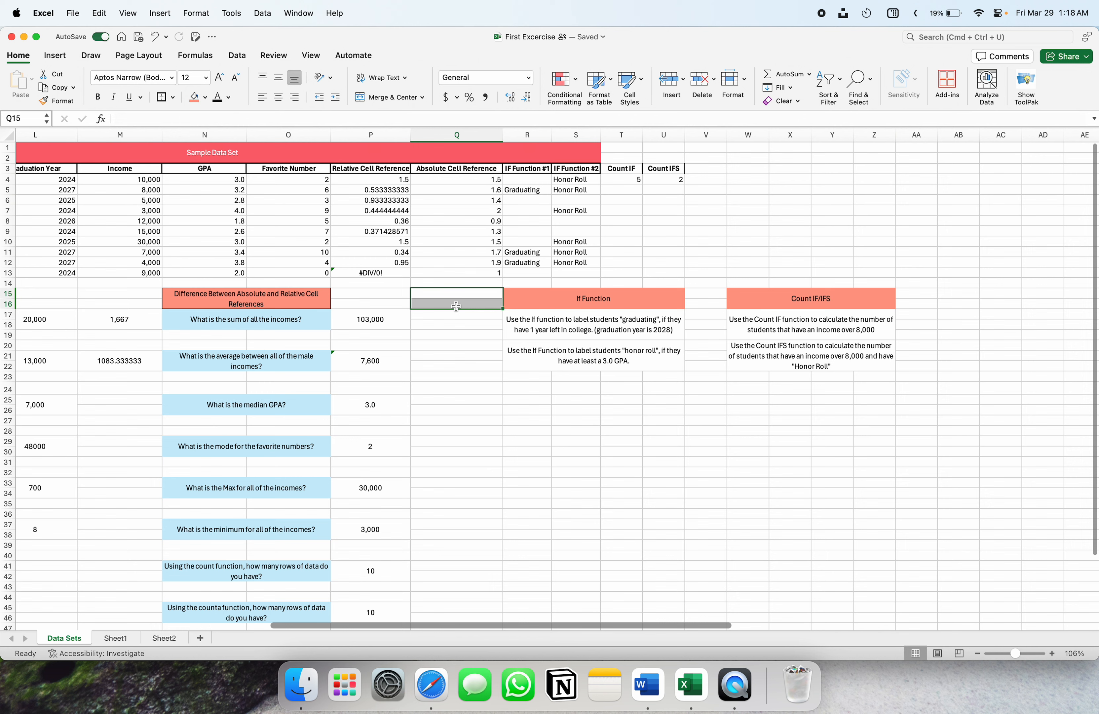
left_click(712, 296)
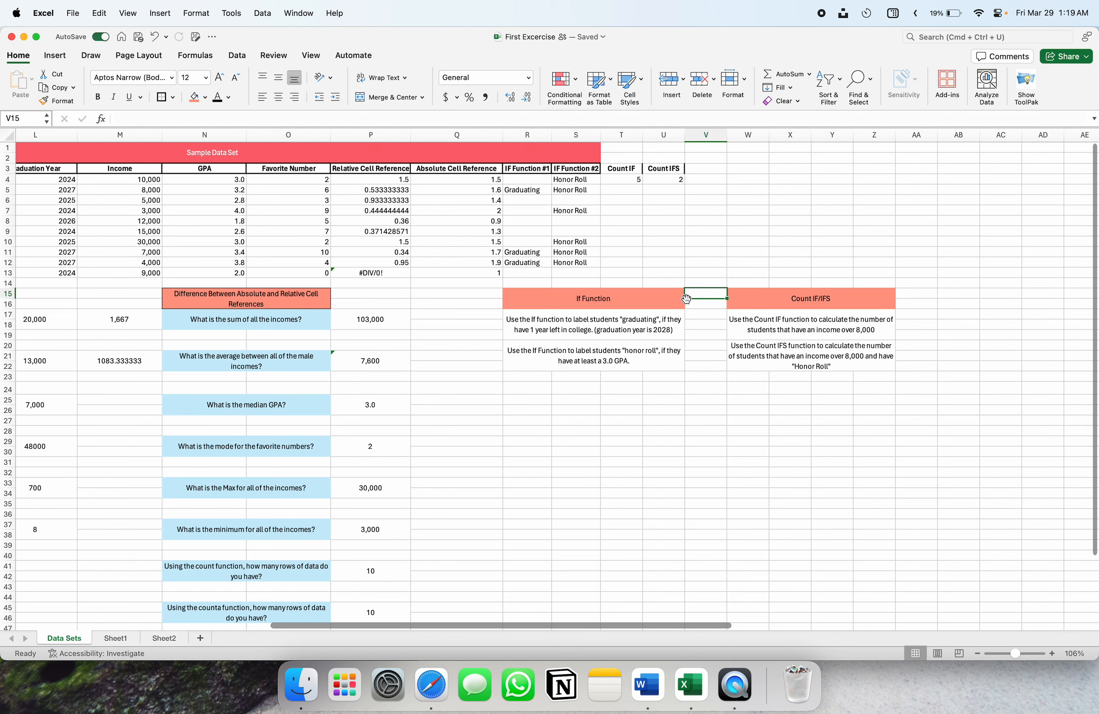
left_click(649, 299)
left_click(733, 302)
left_click(716, 297)
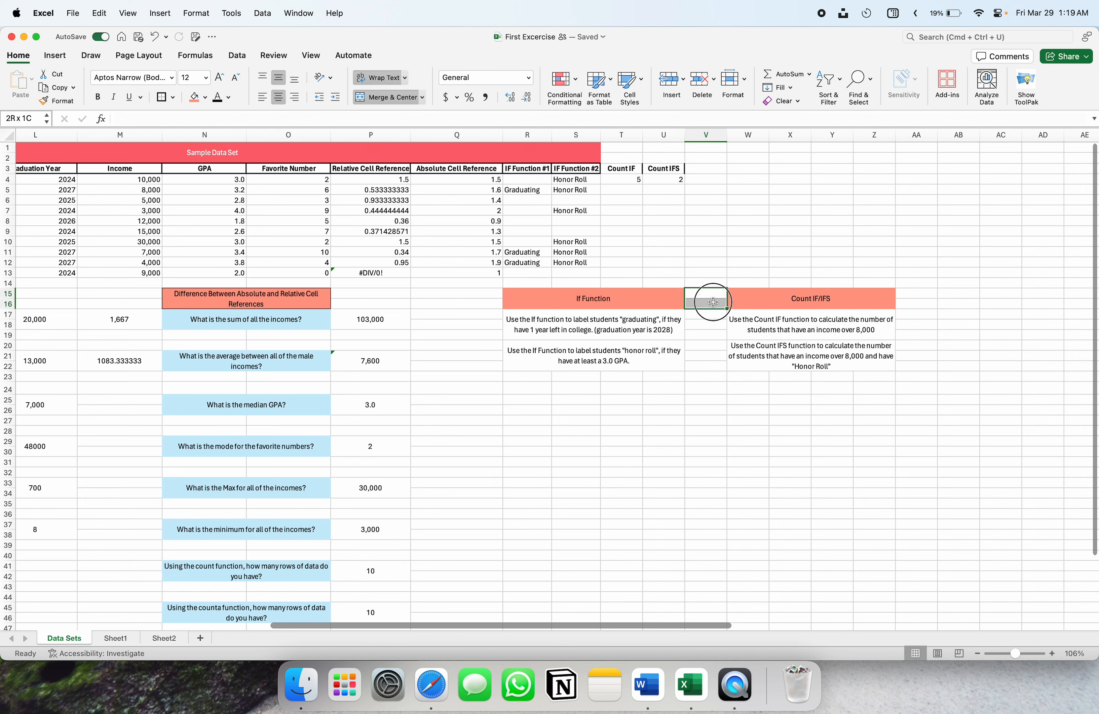
left_click(713, 303)
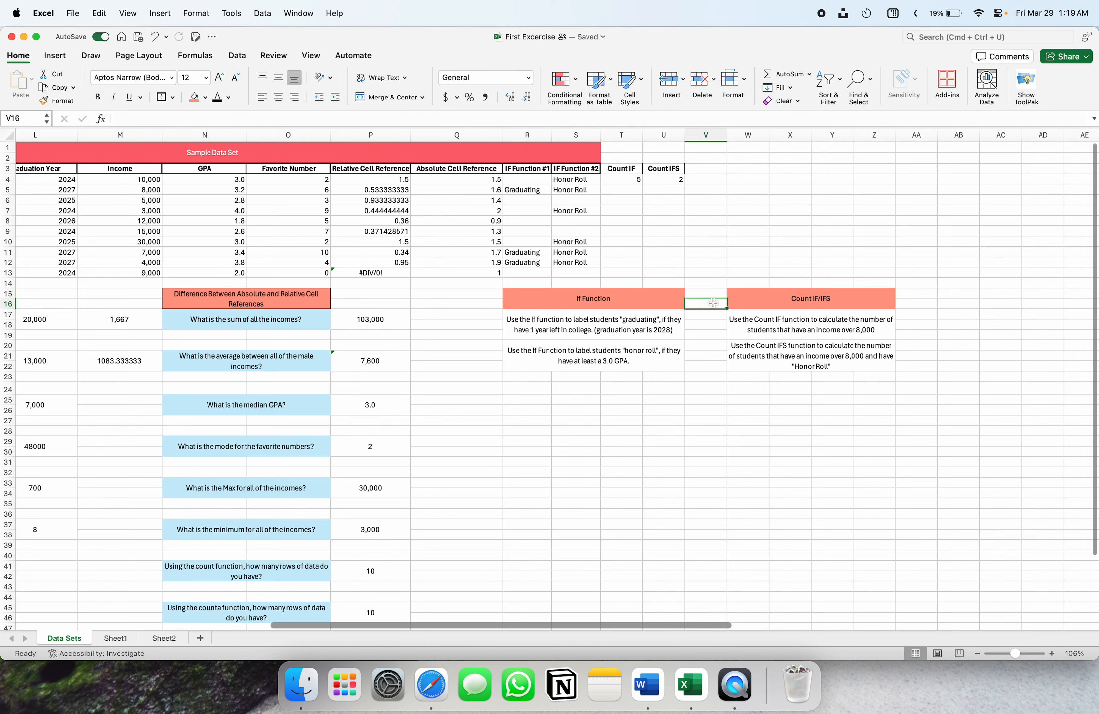